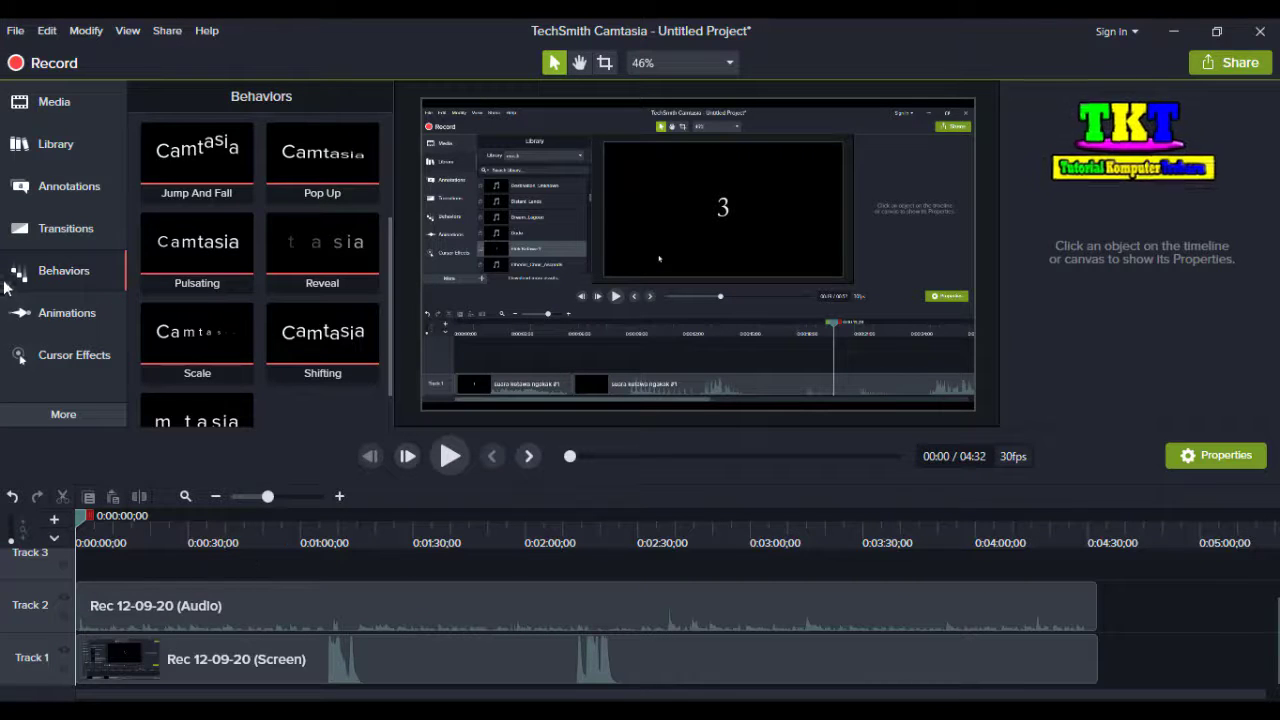
- Show the assets of the Watermark user library
left_click(16, 150)
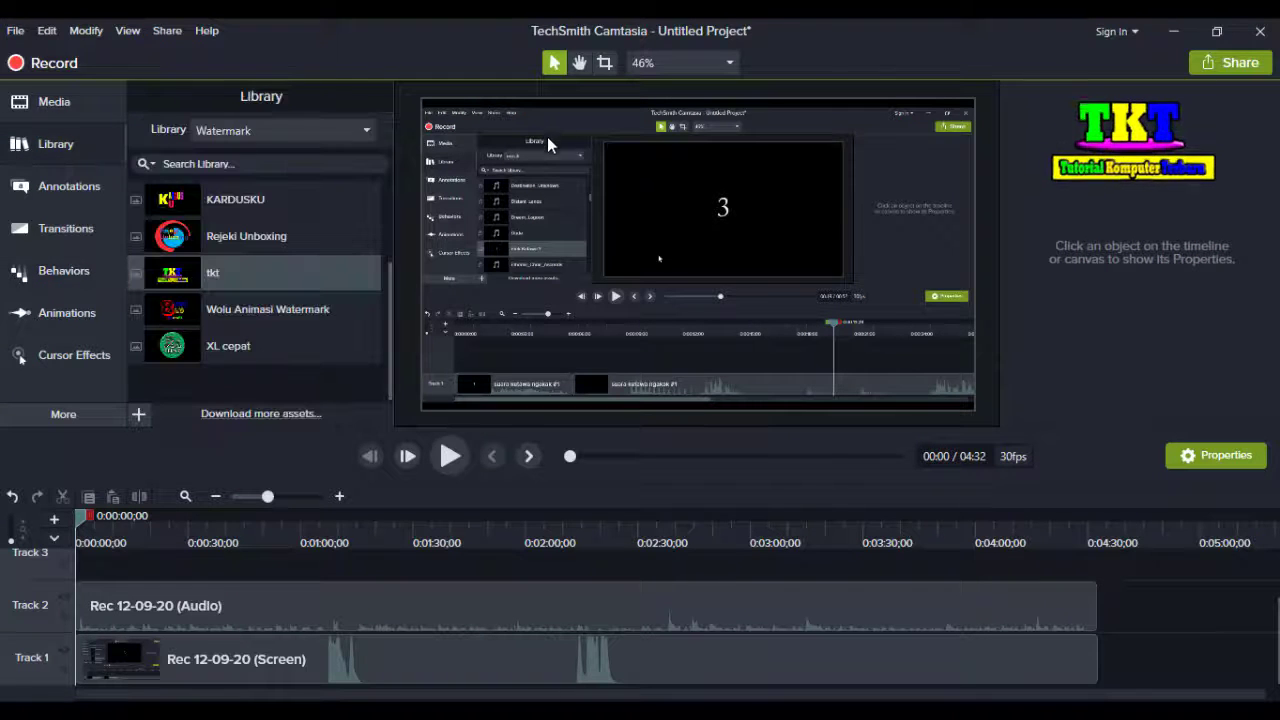
left_click(367, 130)
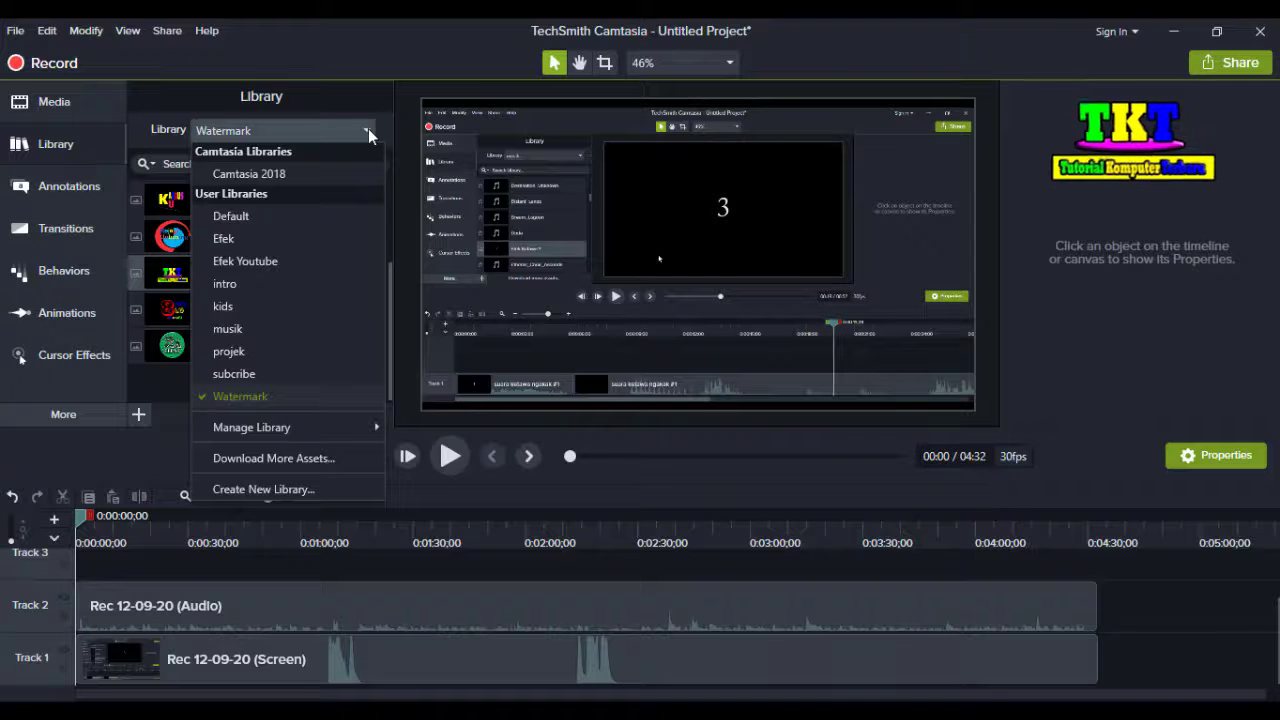
left_click(368, 128)
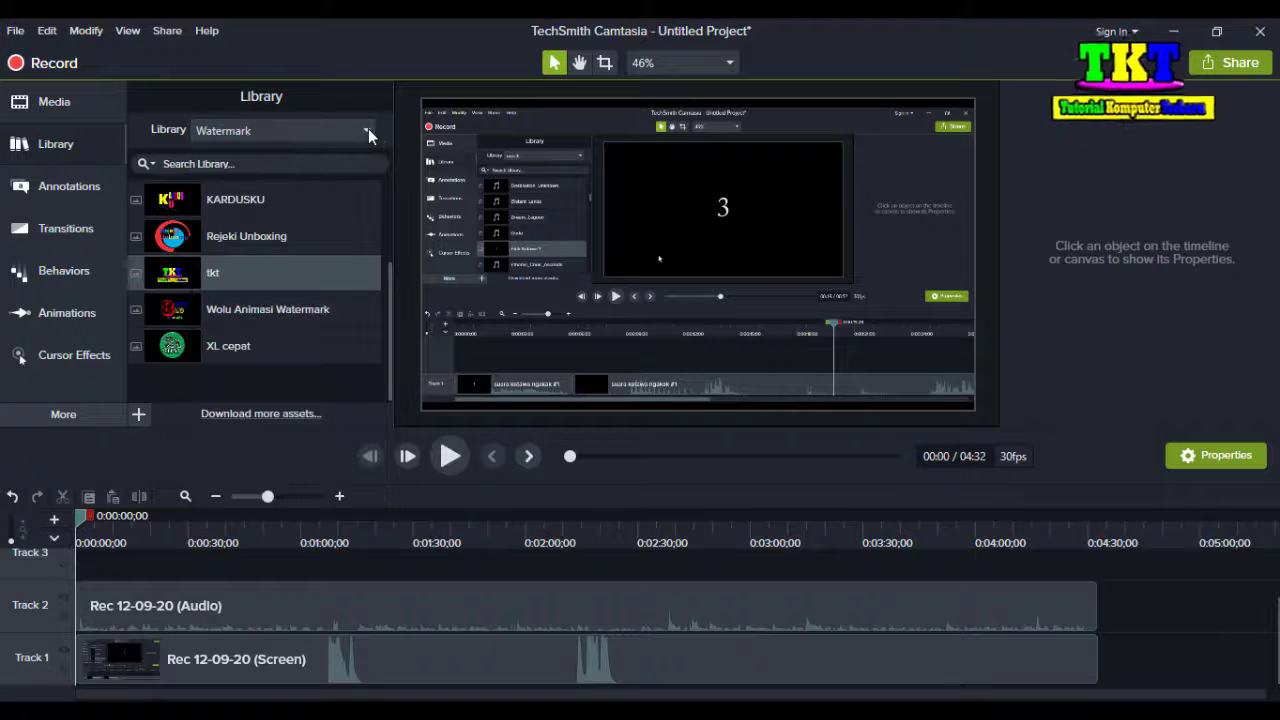
left_click(70, 148)
left_click(58, 145)
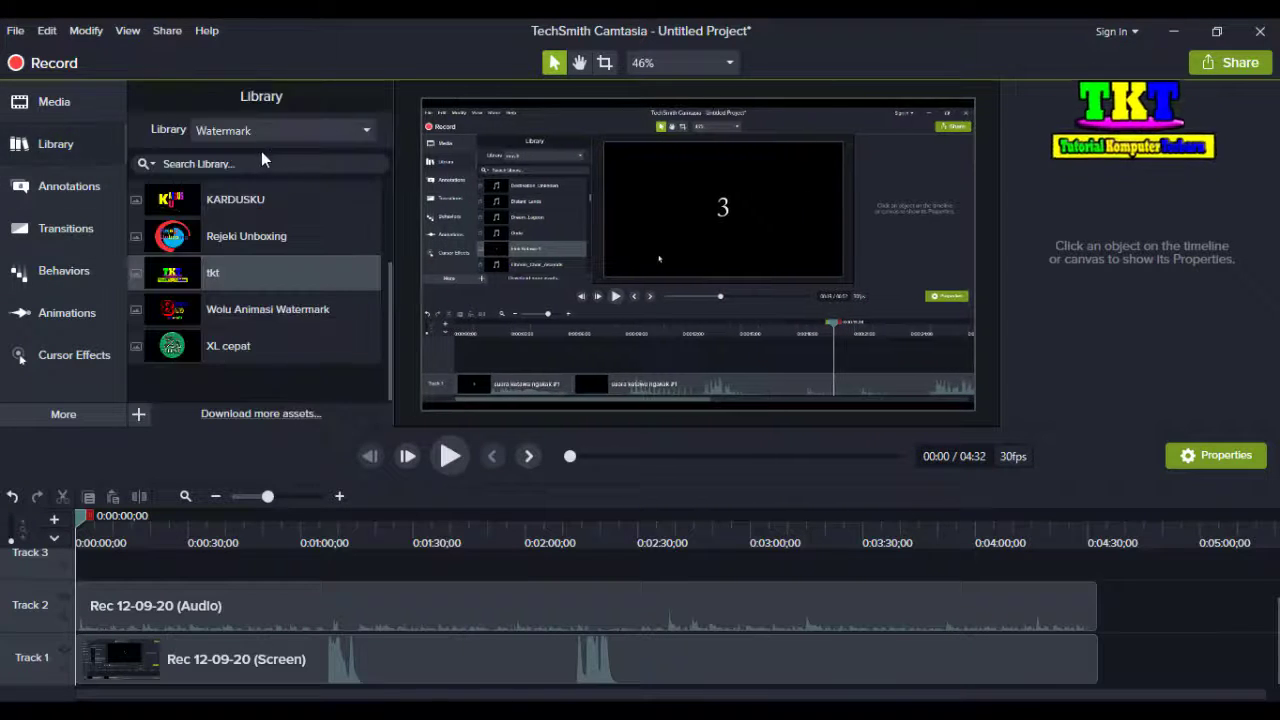
left_click(338, 131)
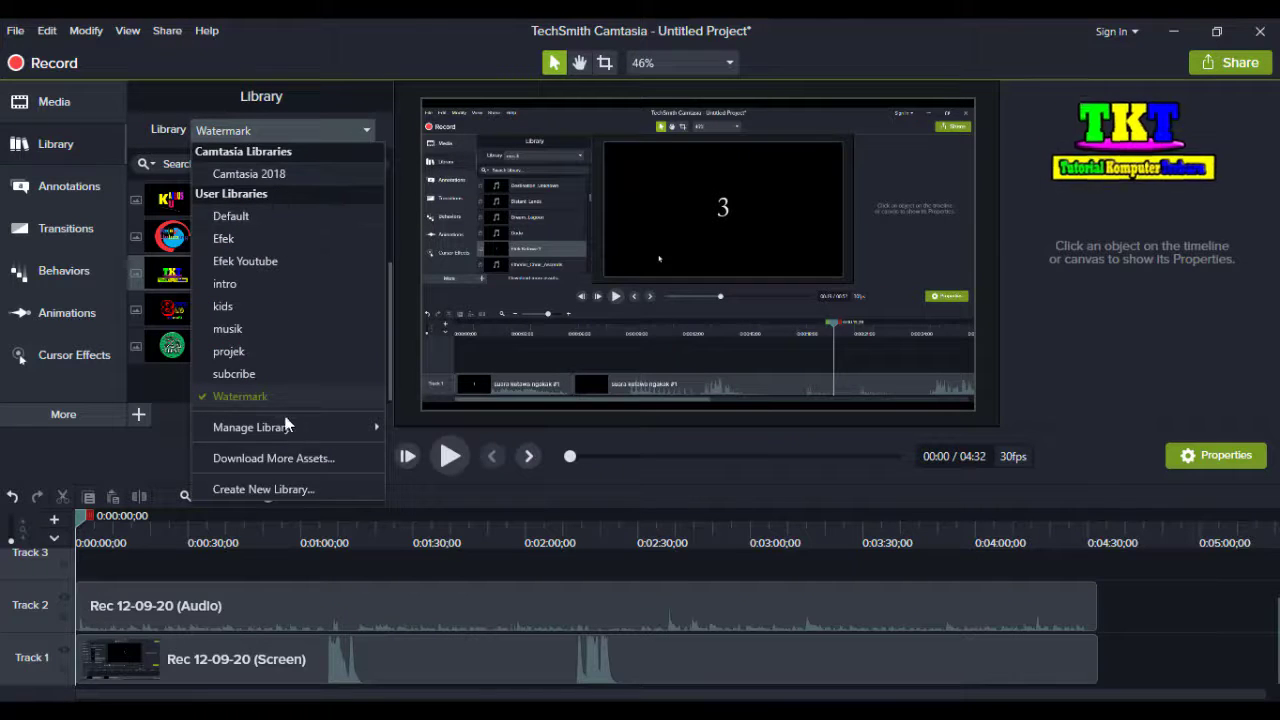
mouse_move(284, 428)
left_click(238, 399)
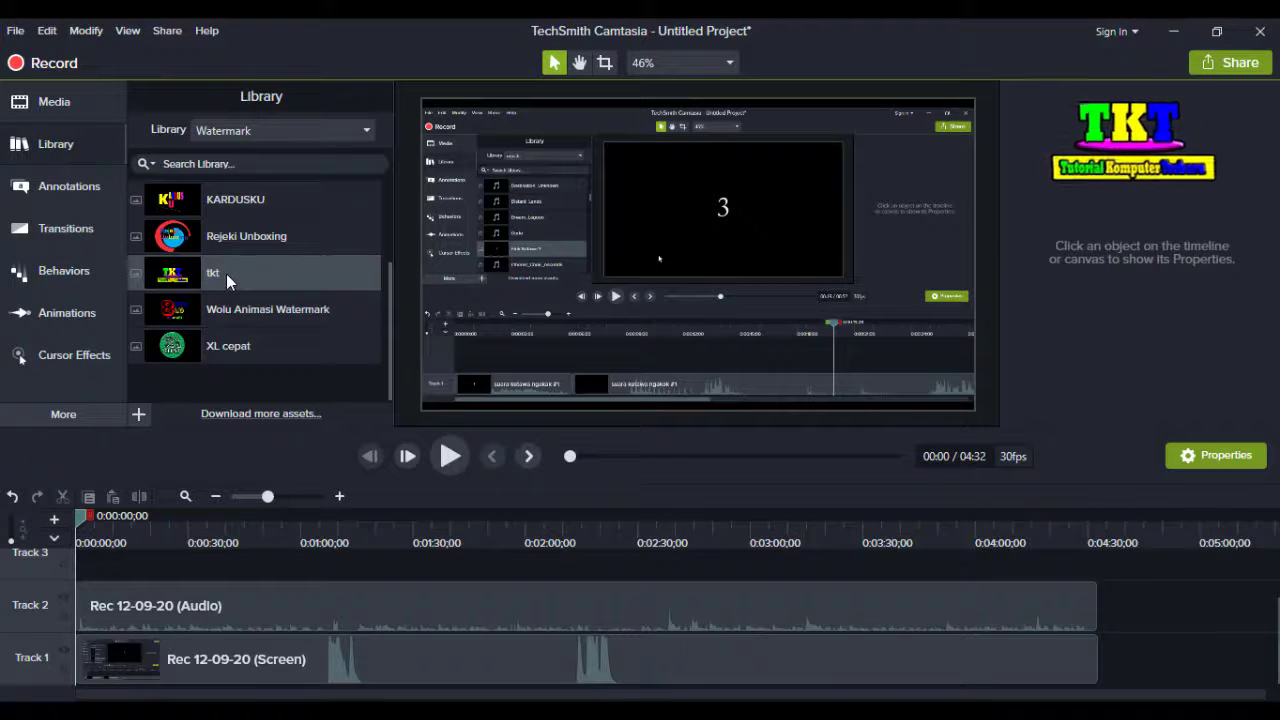
- Place the tkt watermark on Track 3 near the start and extend it to just past the one-minute mark
left_click_drag(226, 274, 125, 570)
scroll(112, 623, "up", 1)
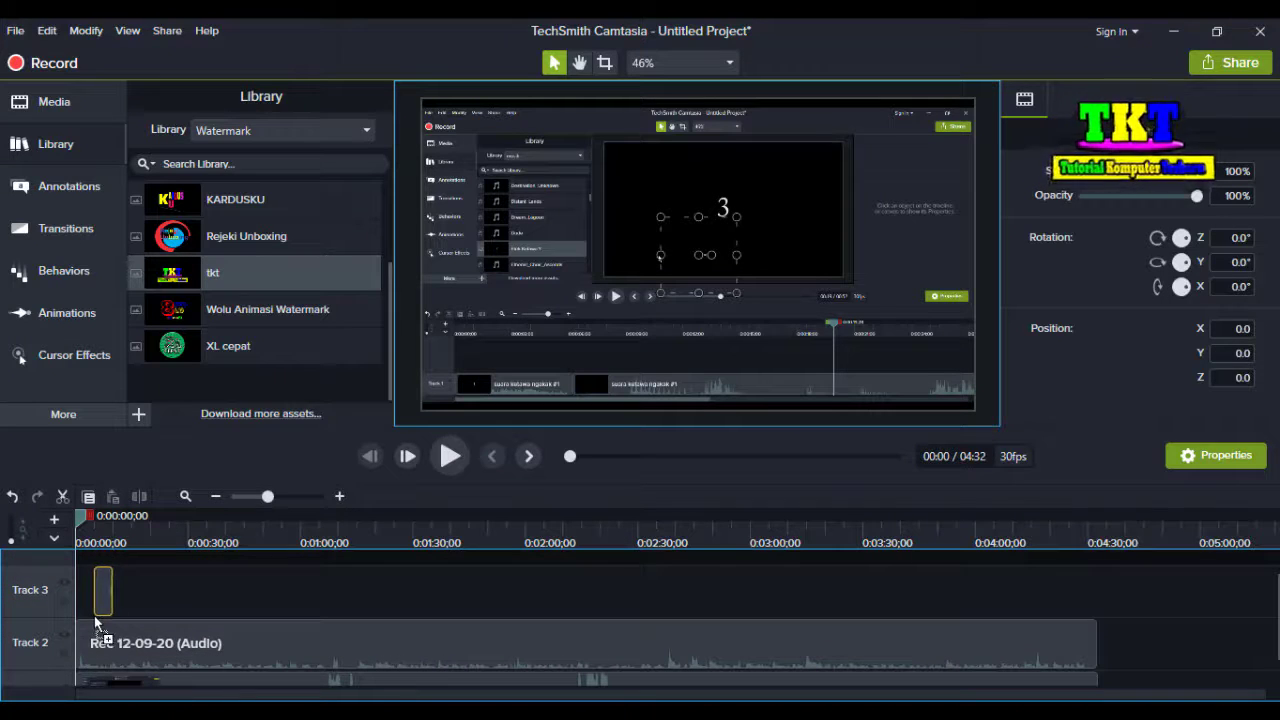
left_click_drag(95, 620, 321, 553)
scroll(185, 590, "down", 1)
scroll(226, 572, "up", 1)
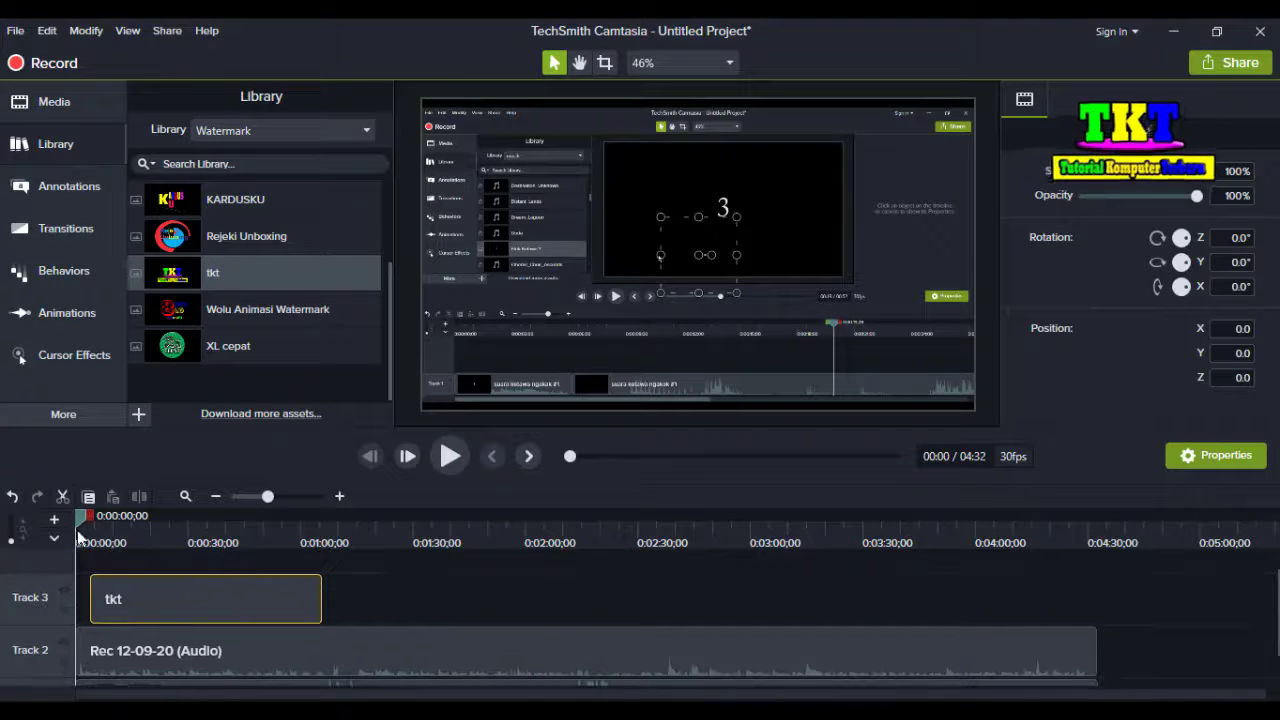
- Play the timeline from the beginning past the start of the tkt clip, then pause
left_click(448, 456)
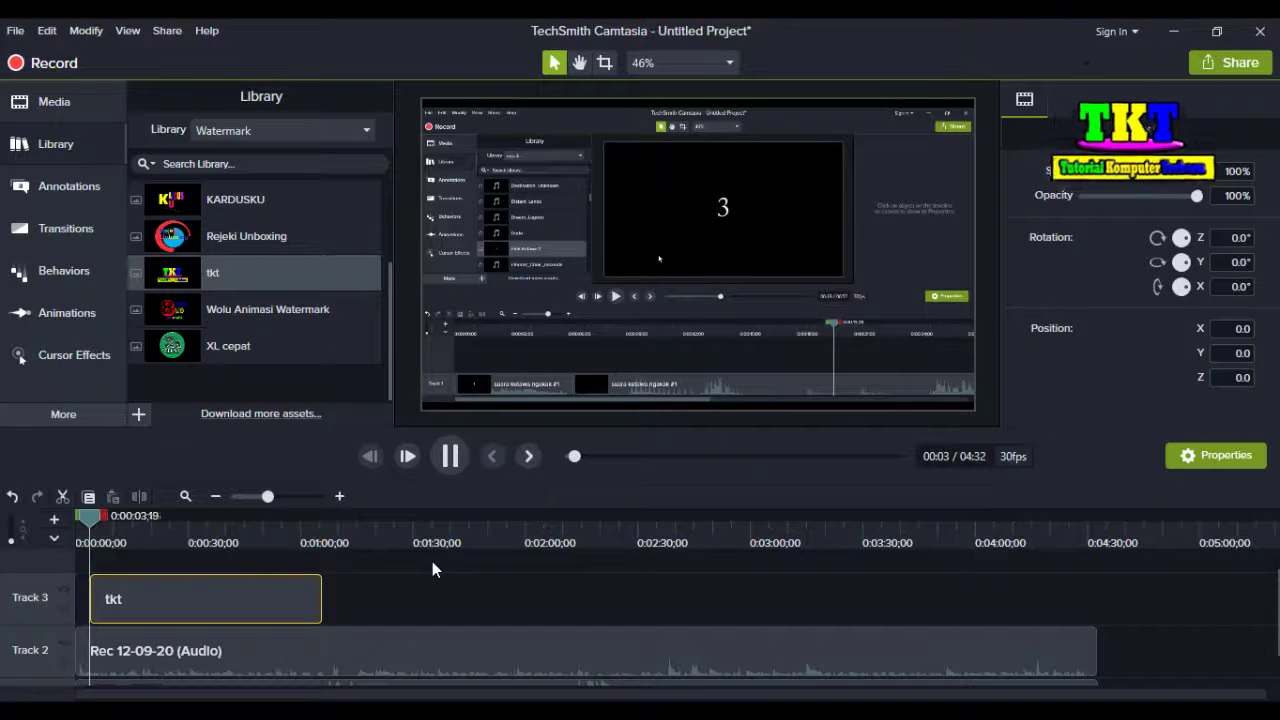
scroll(432, 568, "down", 1)
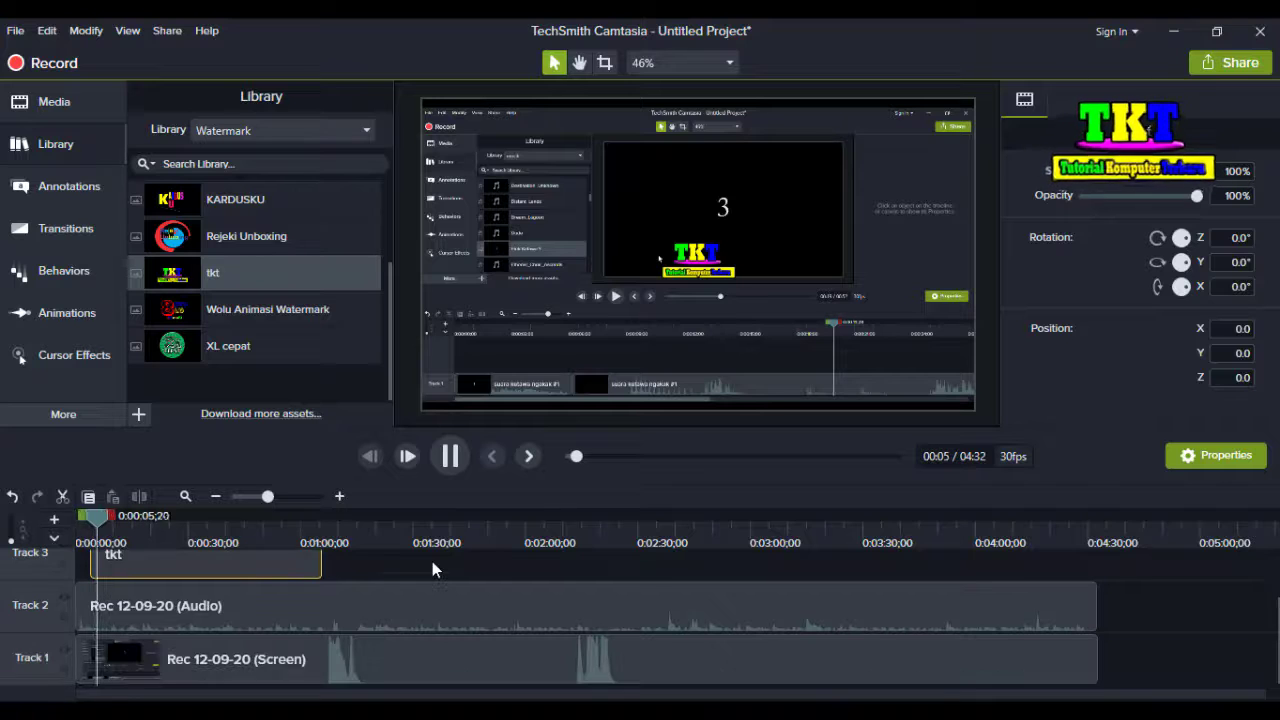
left_click(451, 457)
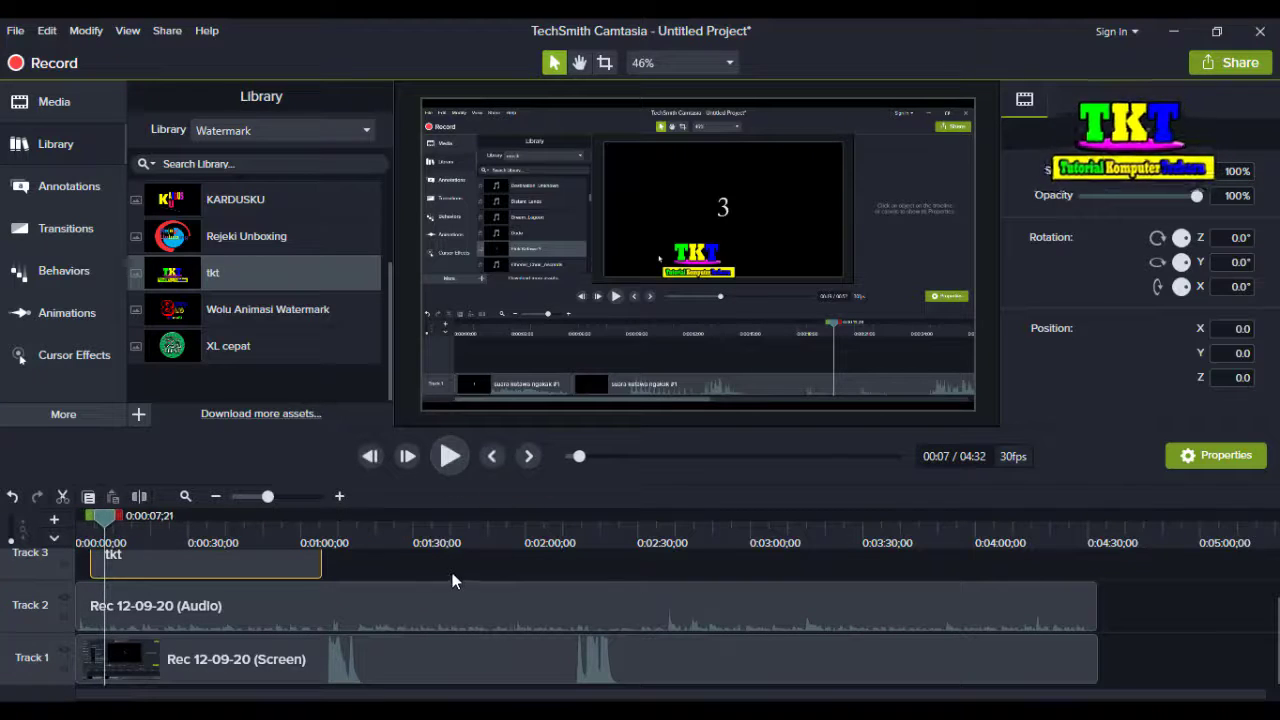
- Silence the audio of the Rec 12-09-20 (Audio) clip on Track 2 and the Rec 12-09-20 (Screen) clip on Track 1
left_click(159, 626)
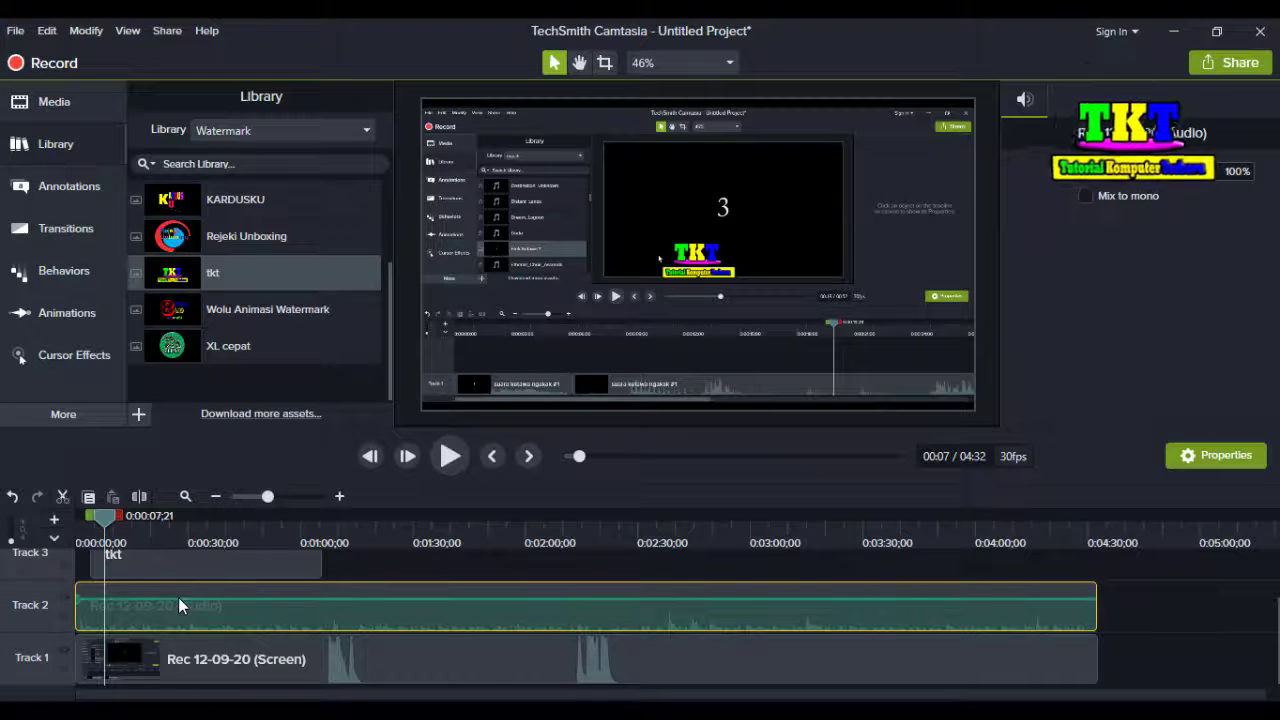
left_click_drag(178, 597, 174, 632)
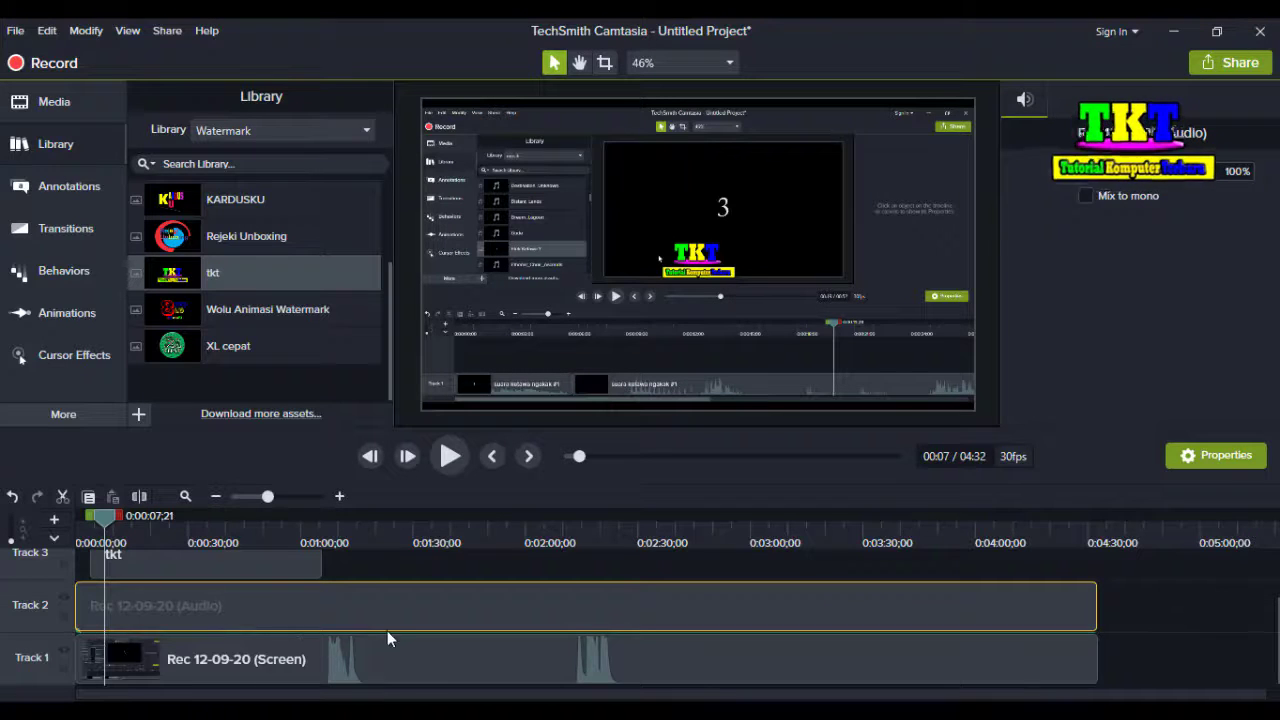
left_click(305, 662)
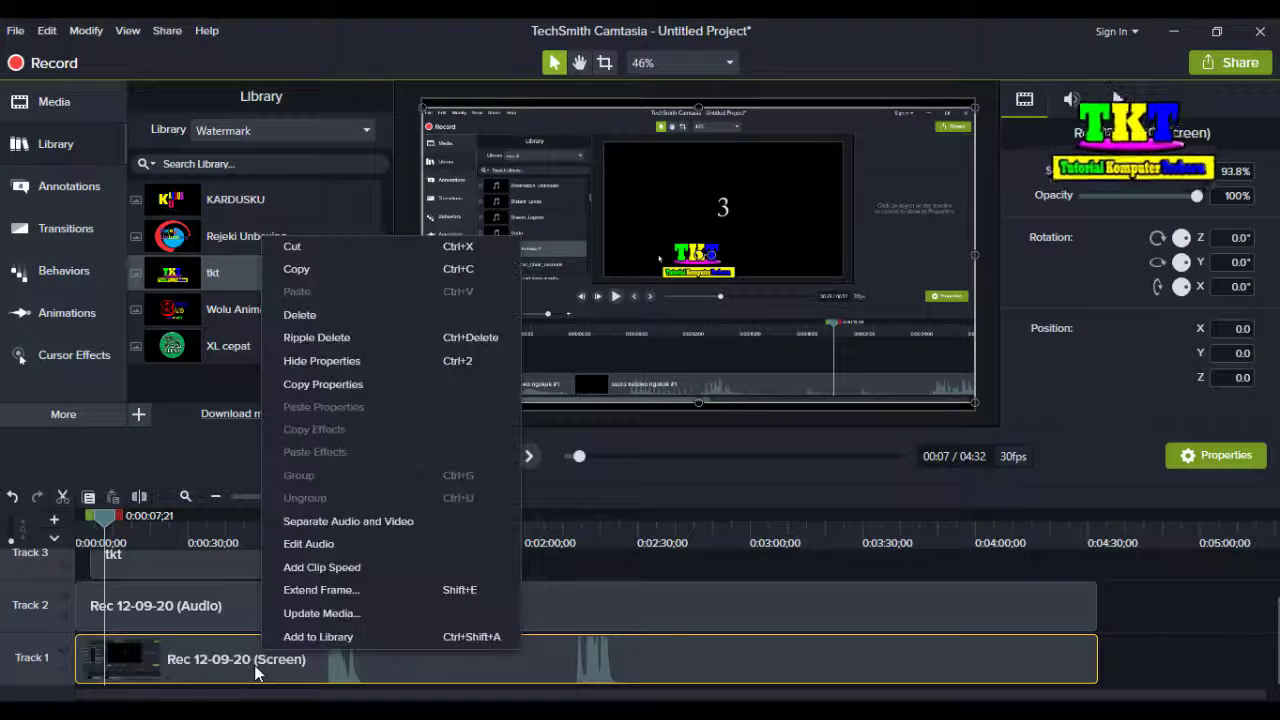
left_click(334, 567)
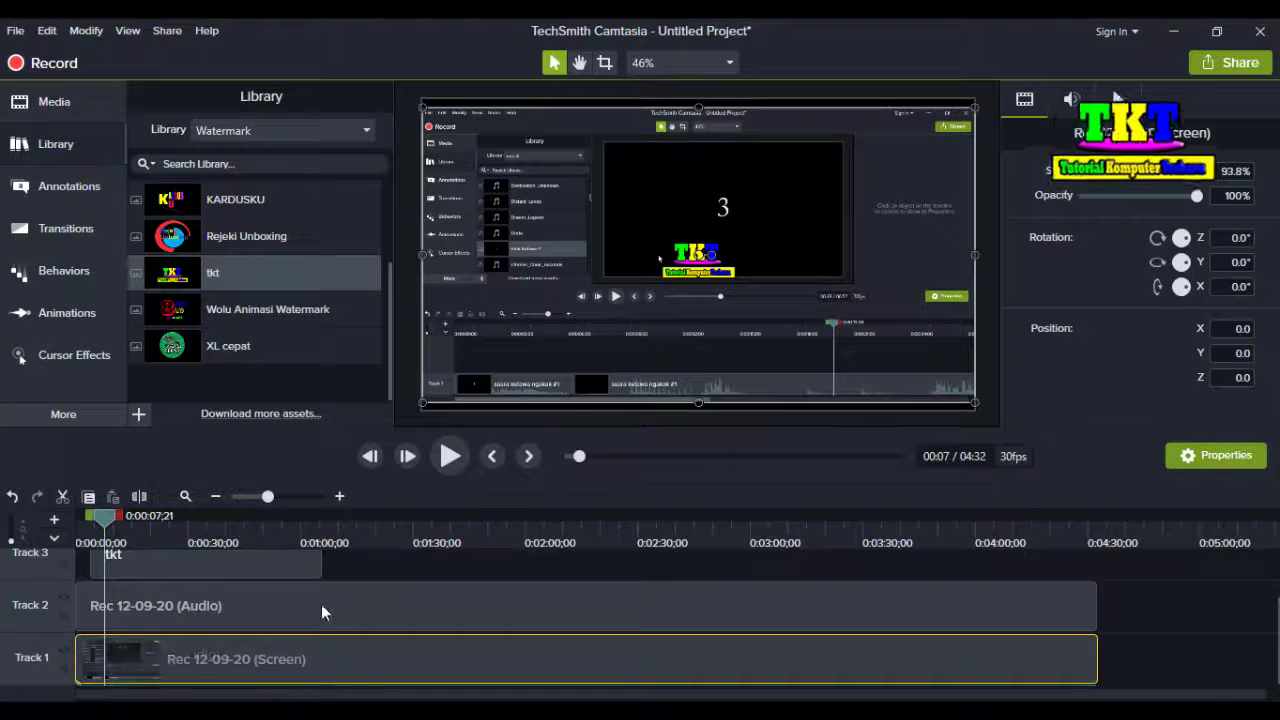
- Preview the tkt watermark over the silenced recording and leave its clip on Track 3 selected
scroll(316, 600, "up", 1)
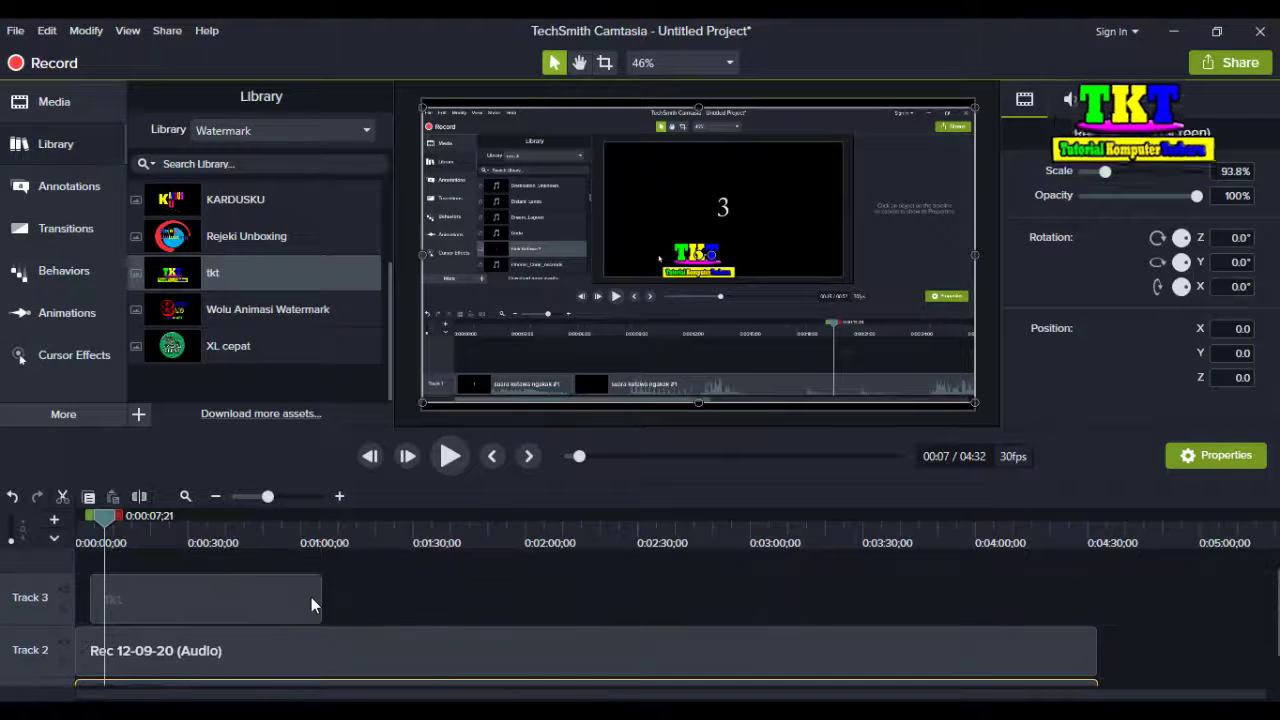
left_click(459, 454)
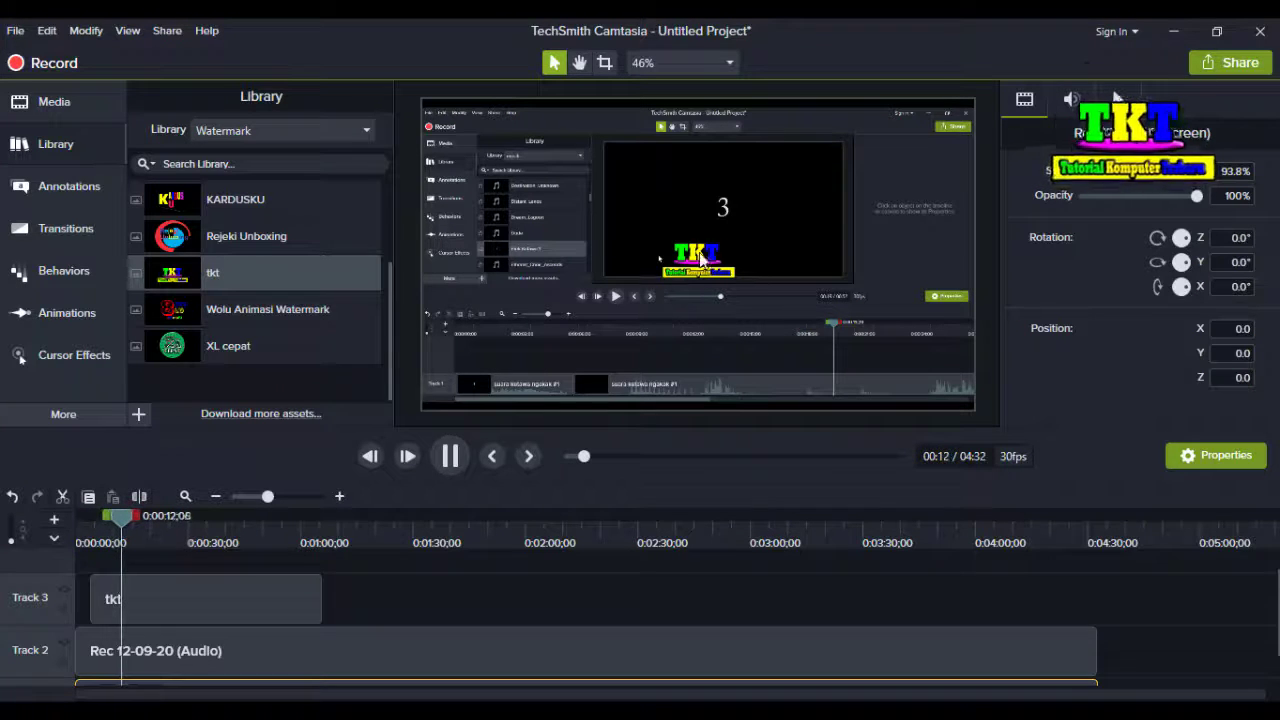
left_click(698, 253)
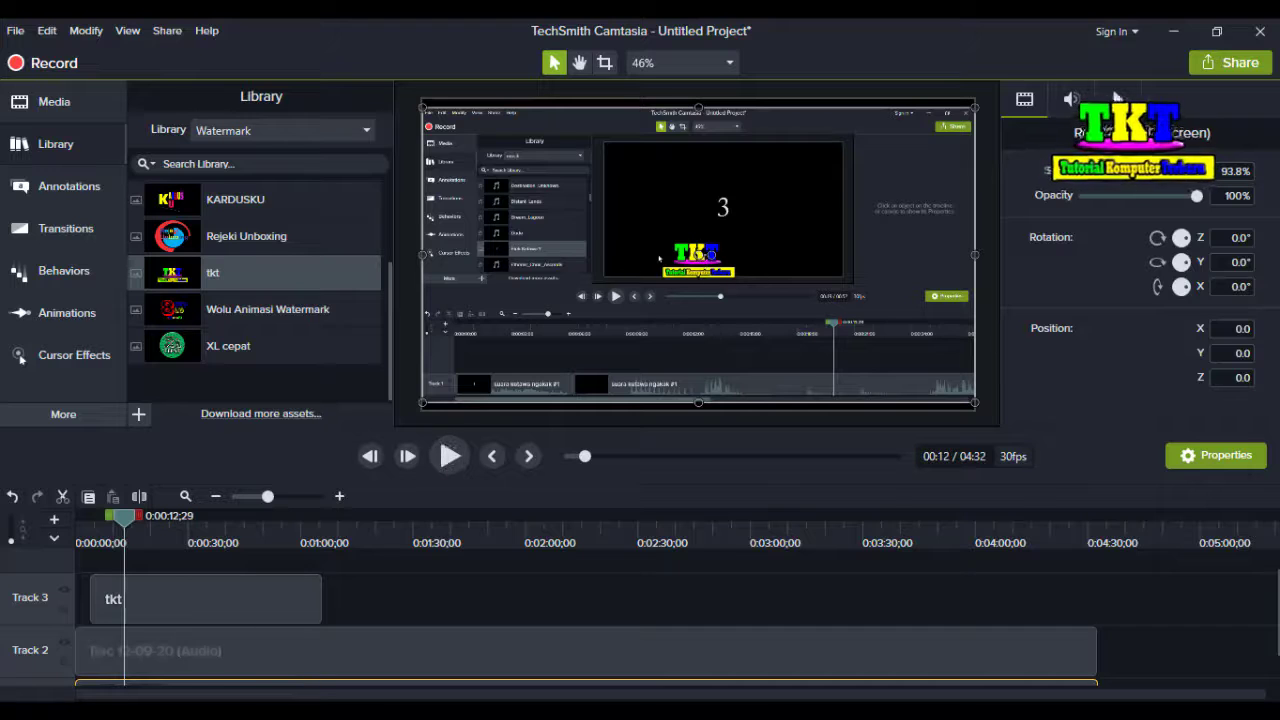
left_click(148, 605)
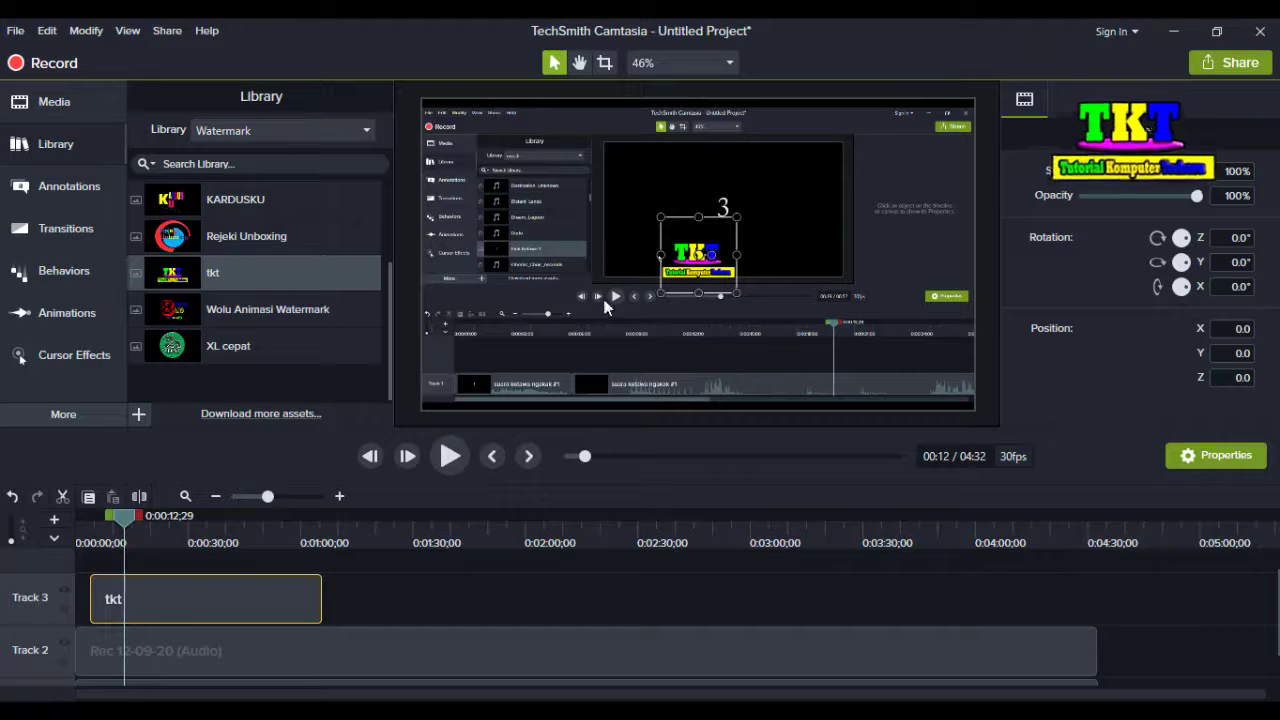
scroll(415, 642, "down", 1)
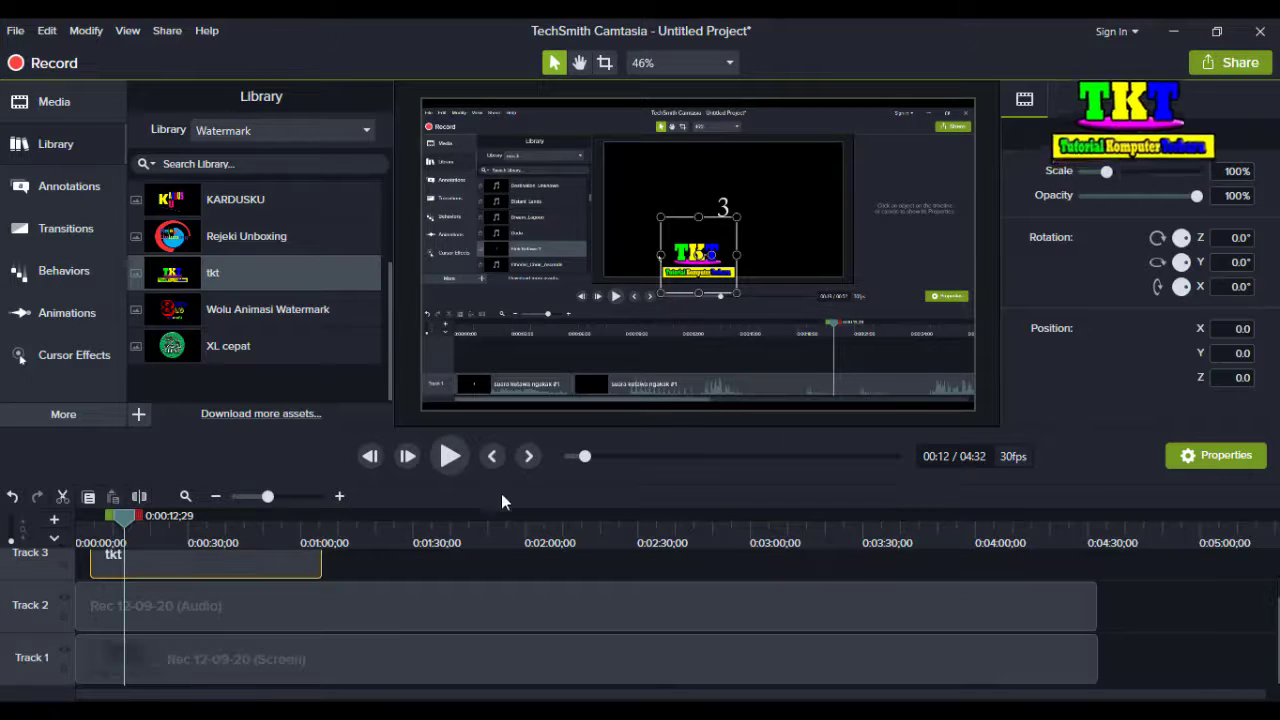
left_click(452, 456)
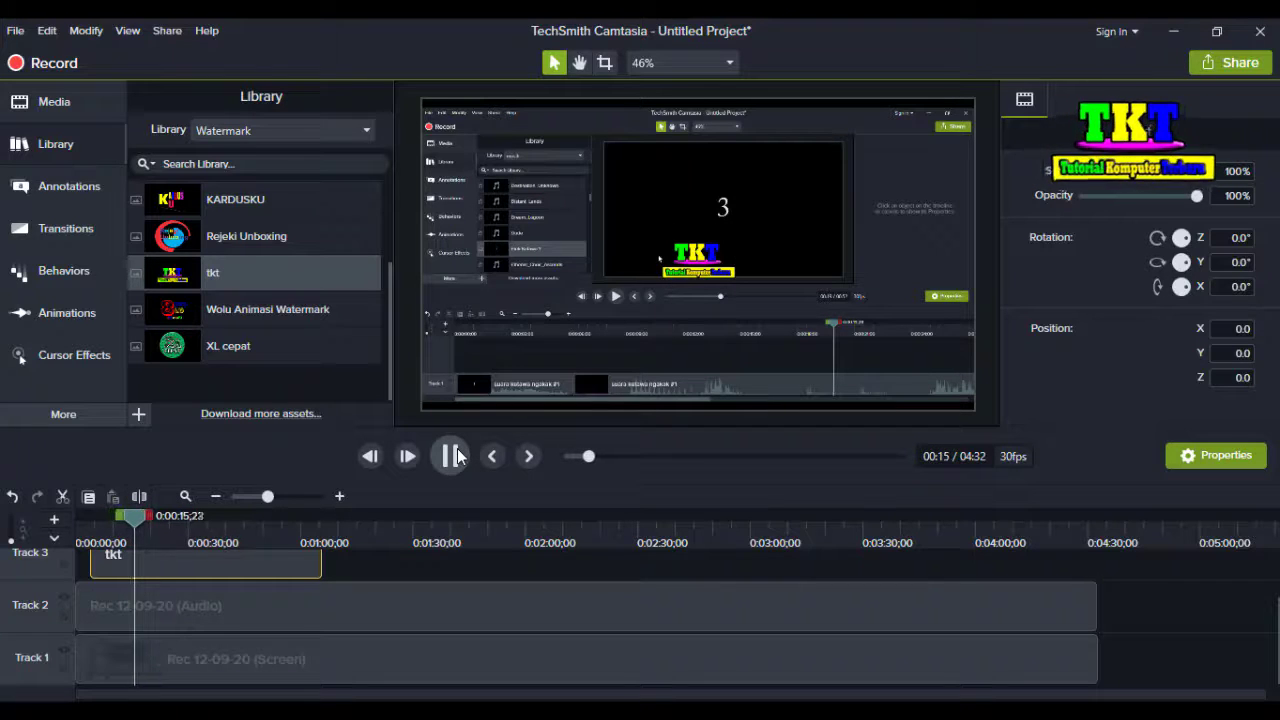
left_click(452, 456)
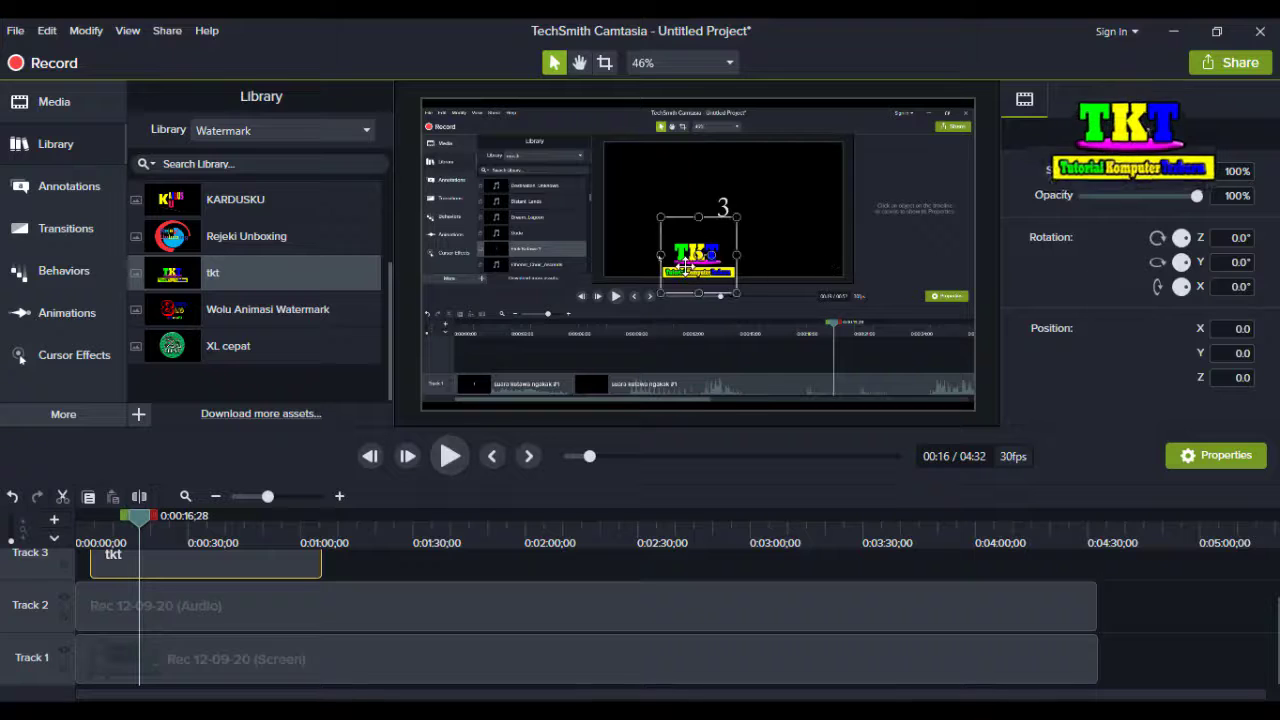
- Enlarge the tkt watermark on the canvas to about 212% scale and centre it at position X 0, Y 0
left_click_drag(664, 216, 590, 191)
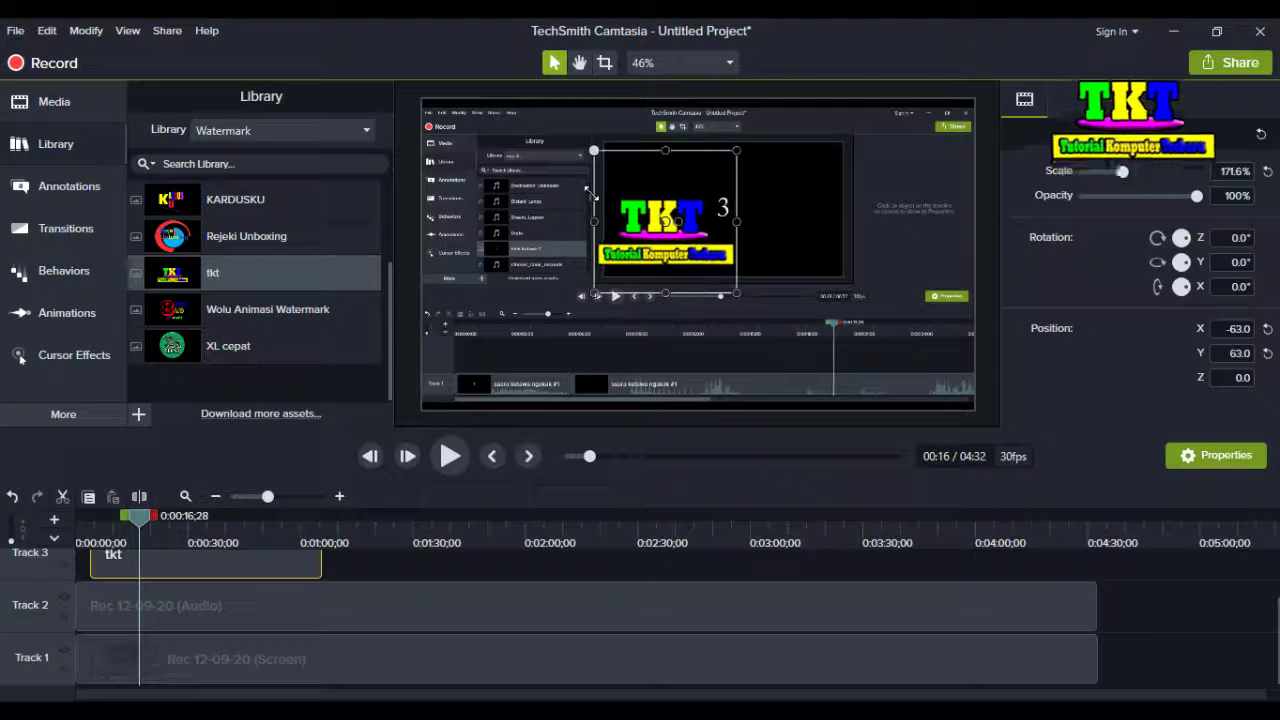
left_click_drag(736, 294, 762, 333)
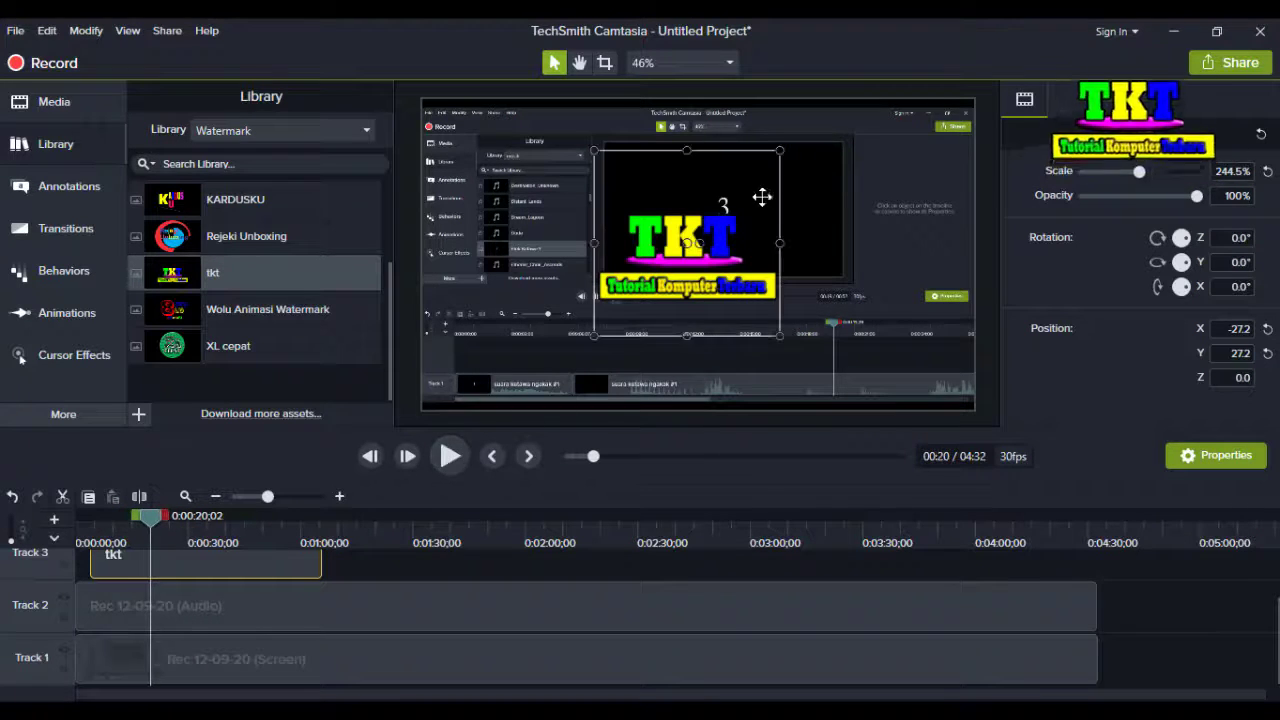
left_click_drag(778, 153, 682, 248)
left_click_drag(643, 290, 655, 240)
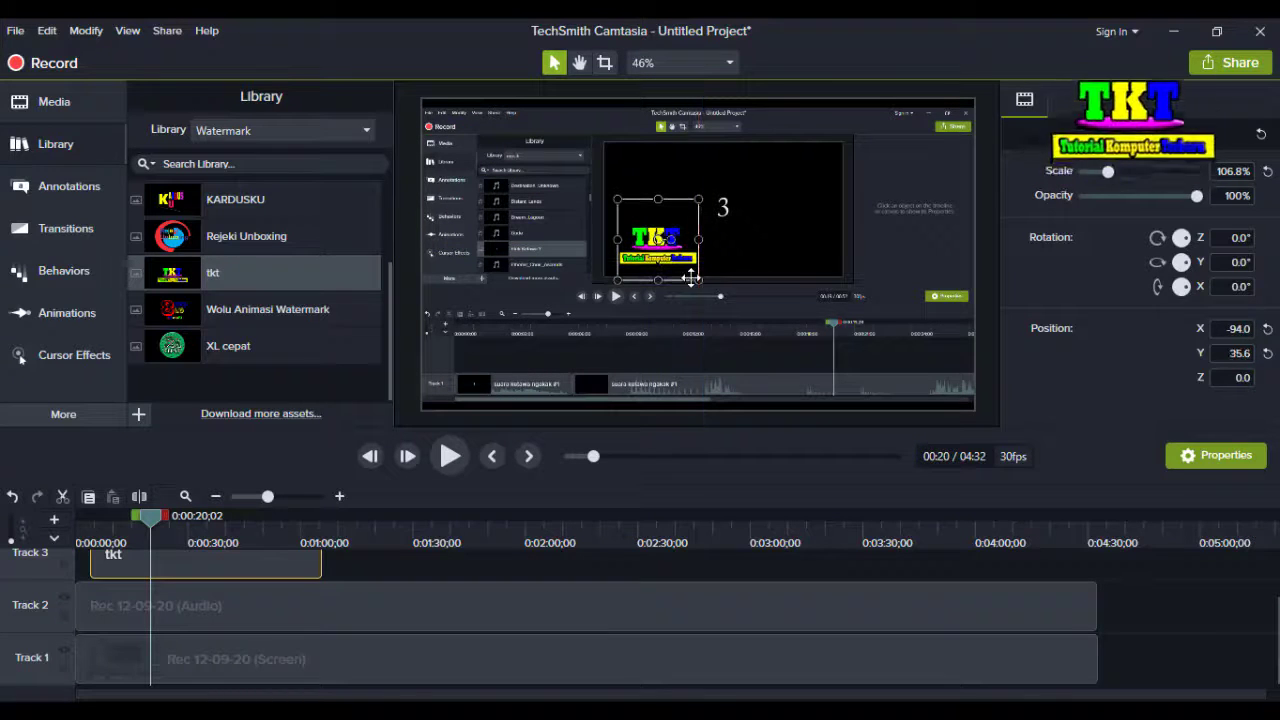
left_click_drag(698, 281, 776, 315)
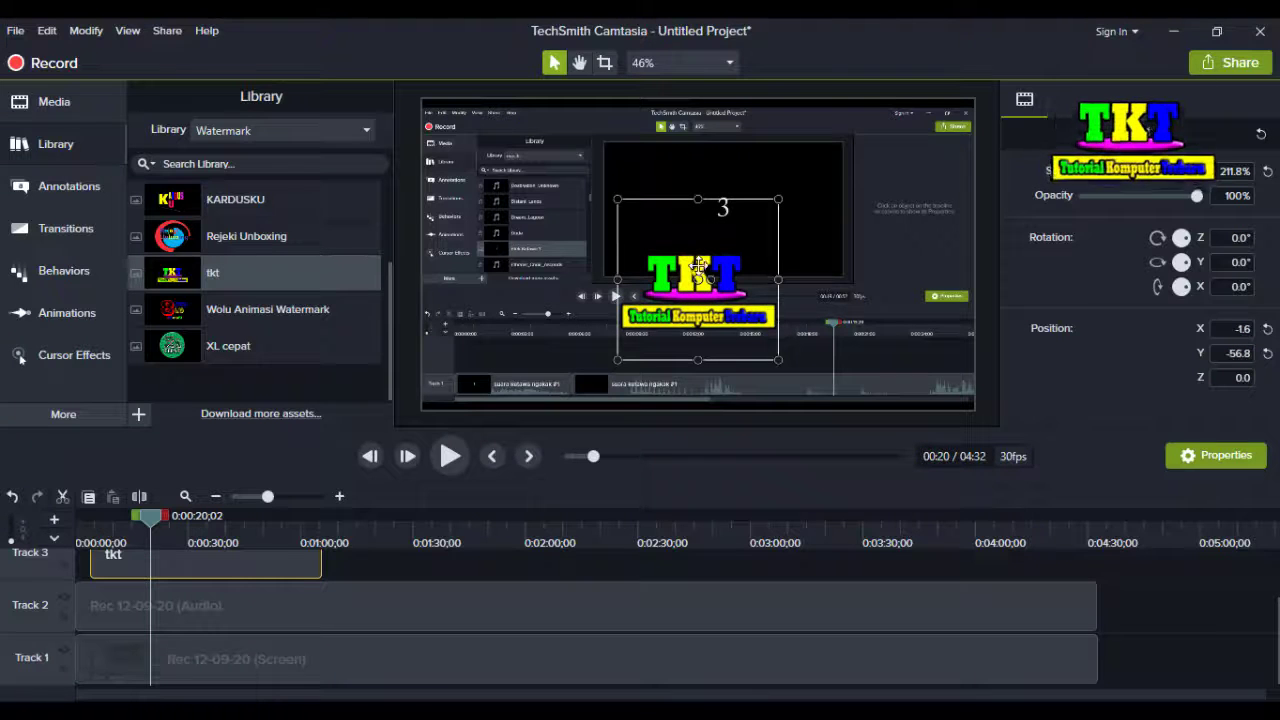
left_click_drag(698, 264, 684, 234)
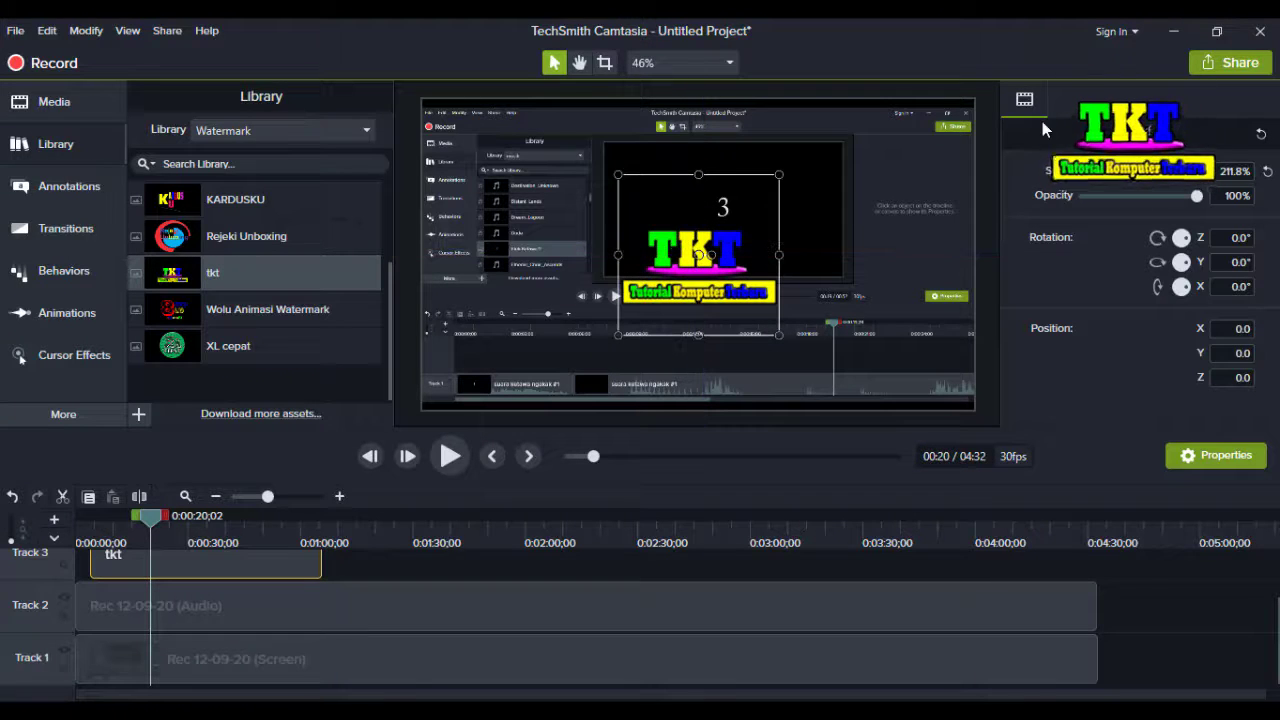
- Apply the Jump And Fall behavior to the tkt clip on Track 3
scroll(88, 624, "up", 1)
scroll(88, 624, "down", 1)
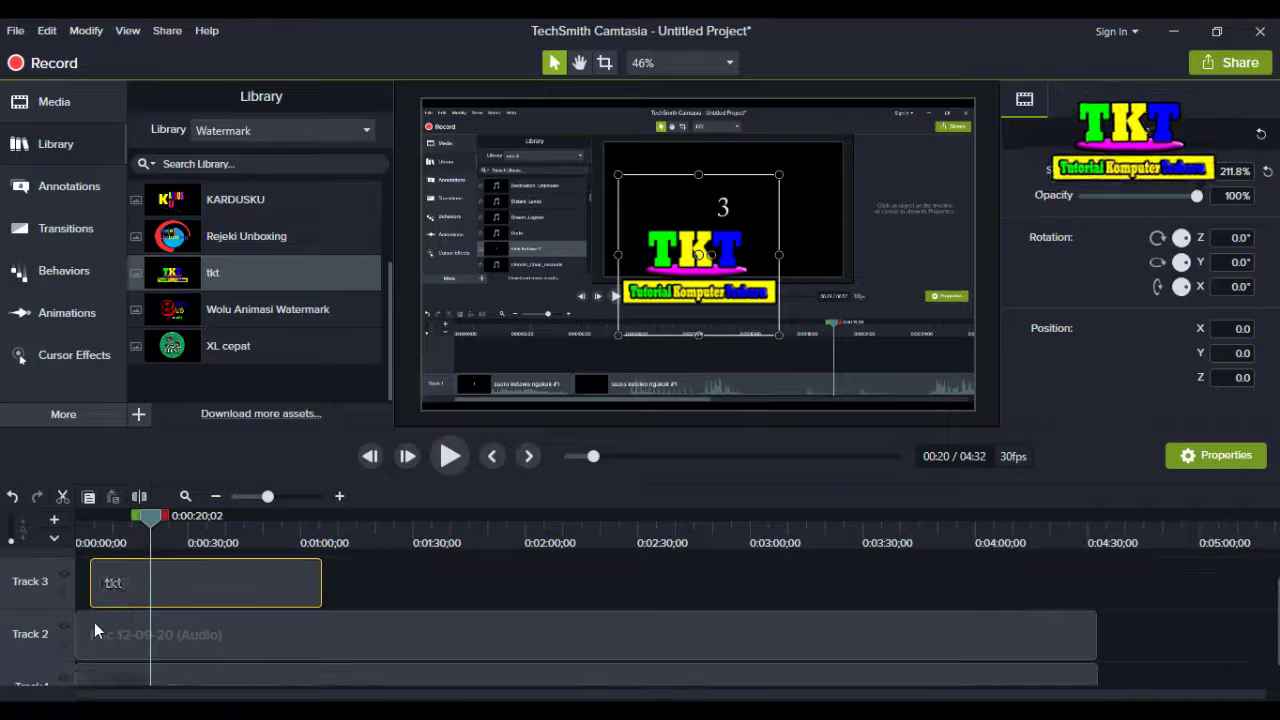
left_click_drag(140, 518, 86, 523)
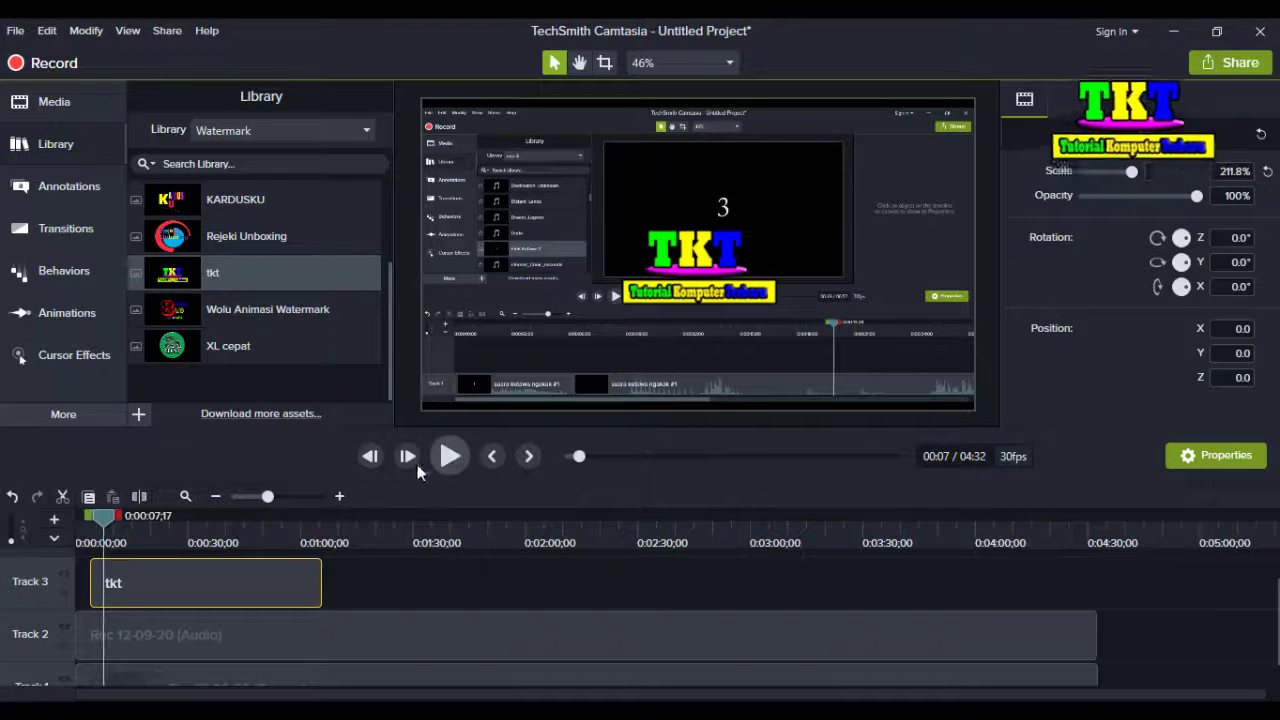
left_click(43, 276)
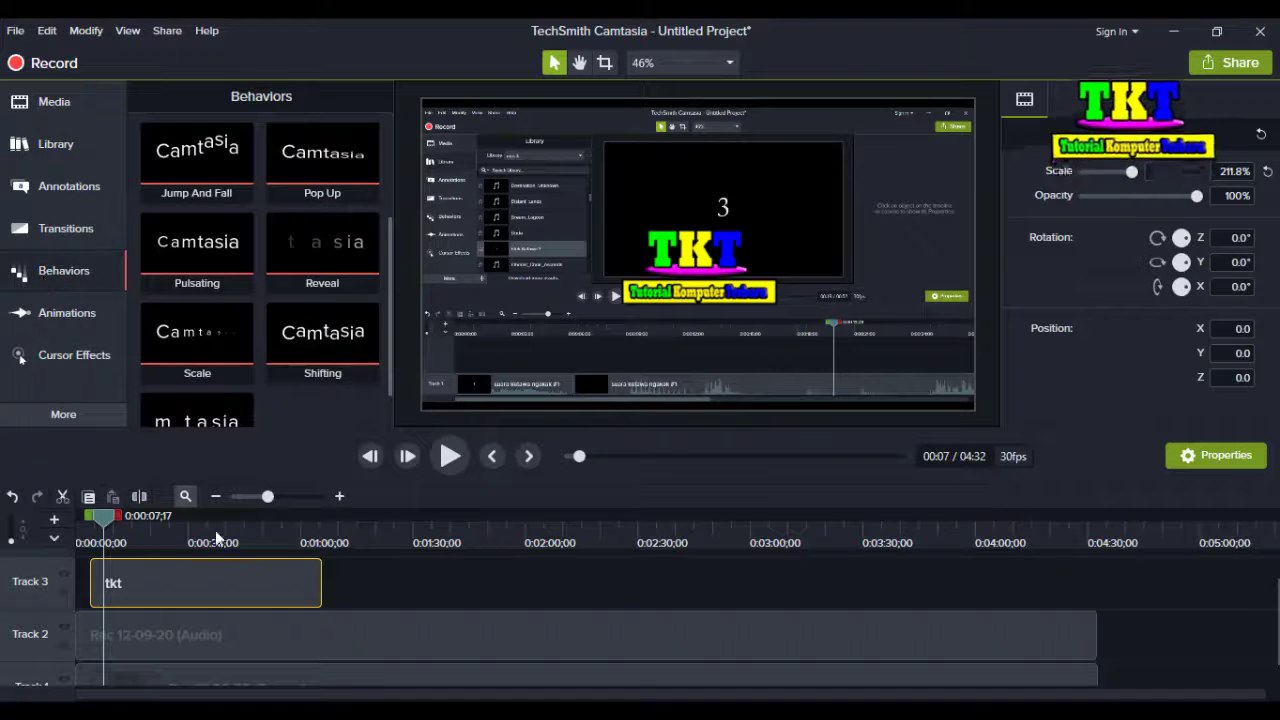
left_click_drag(125, 587, 120, 545)
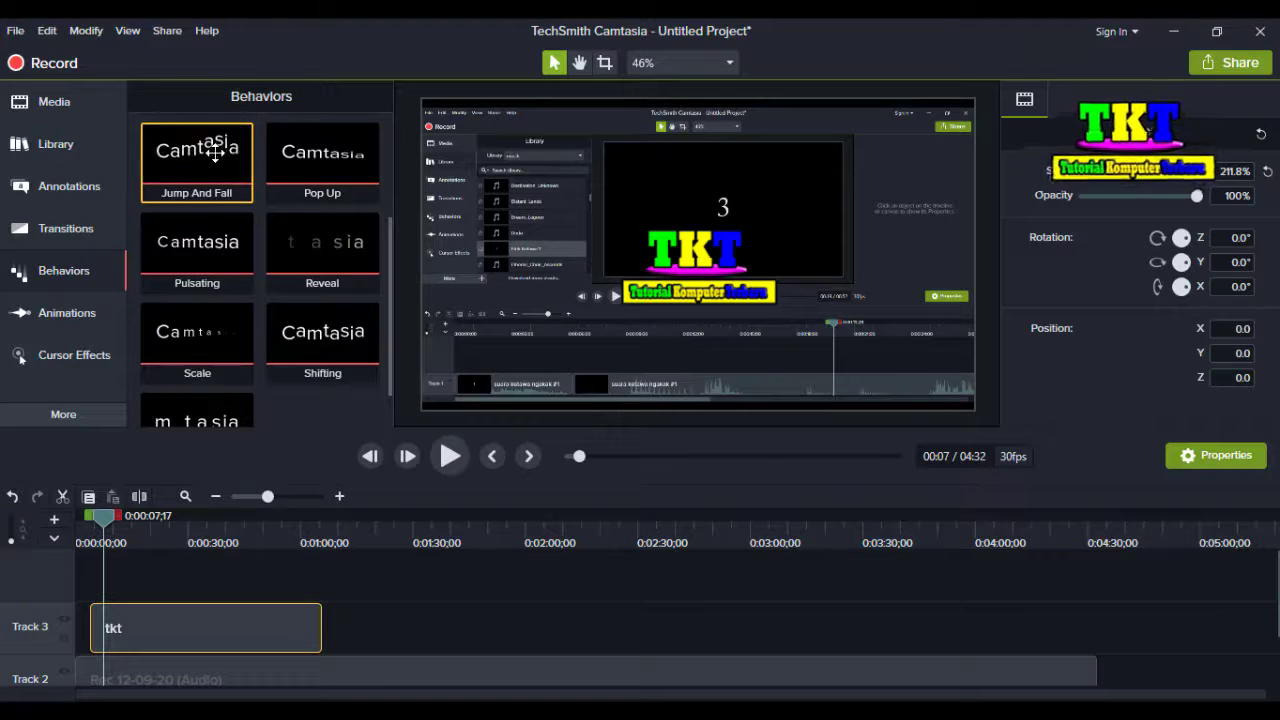
left_click_drag(215, 152, 213, 620)
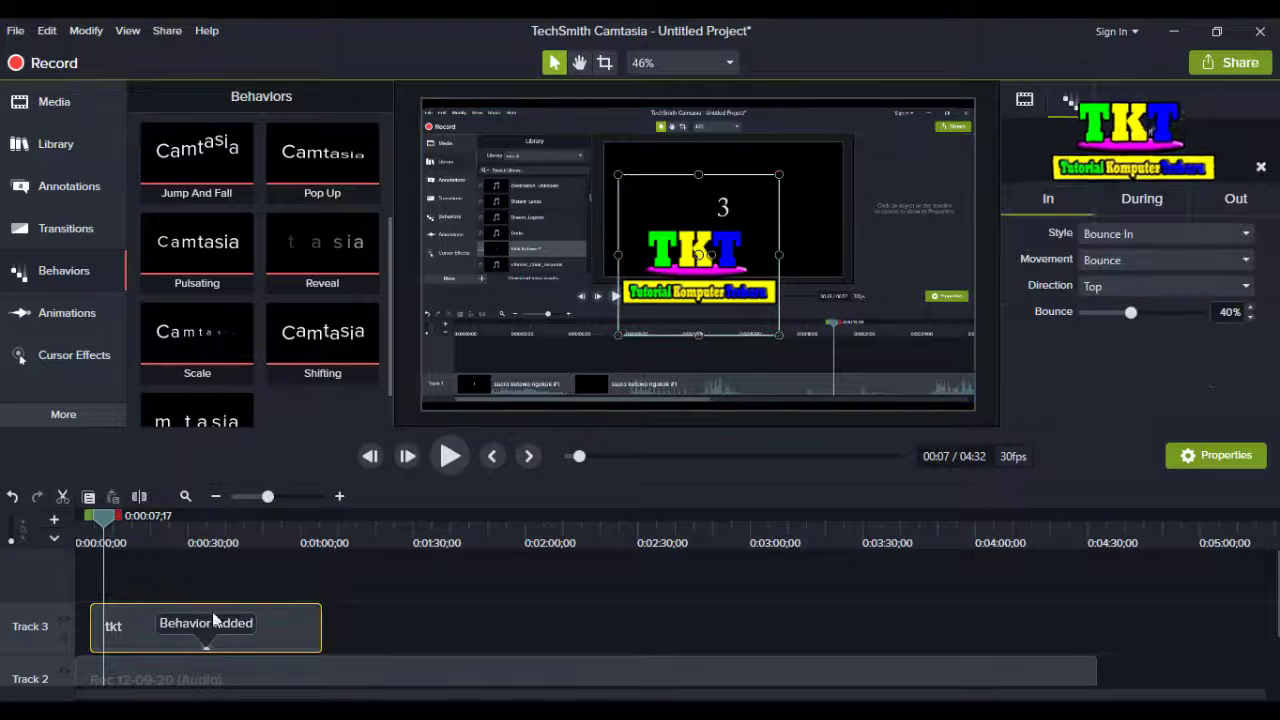
- Play the timeline from the start of the tkt clip and inspect the effect applied to it
left_click_drag(106, 519, 87, 540)
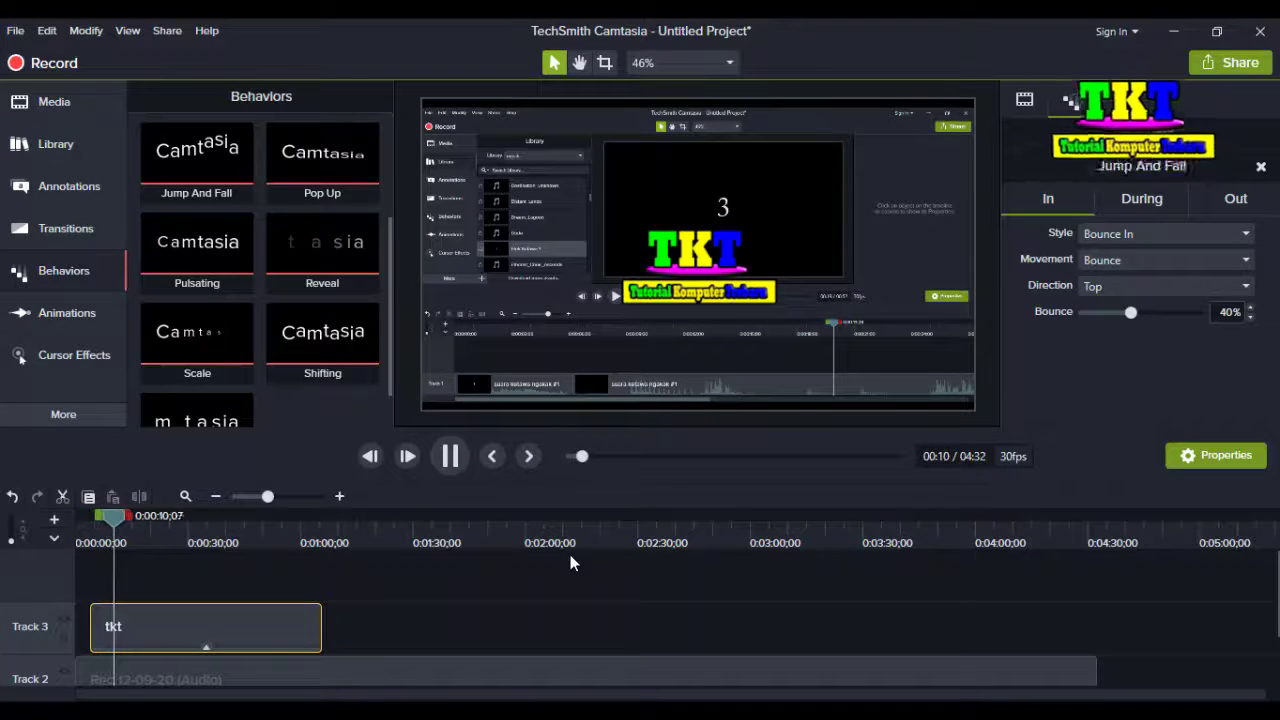
left_click(206, 647)
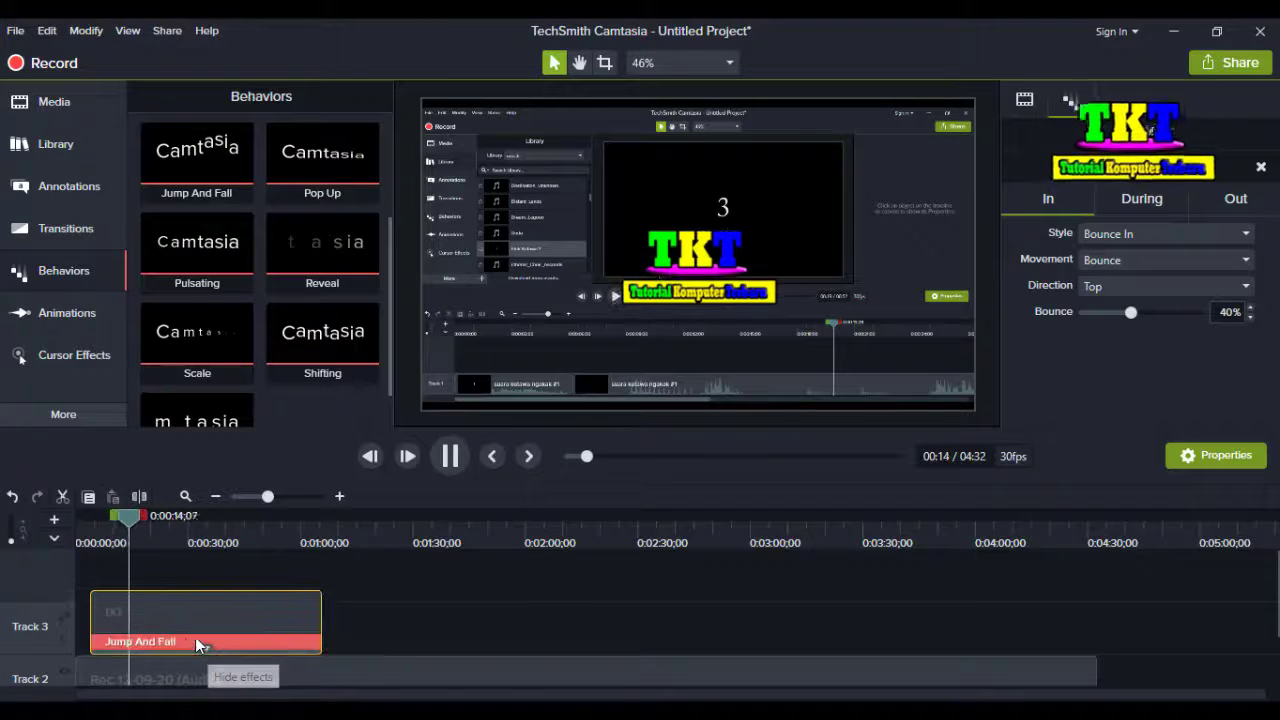
left_click(397, 622)
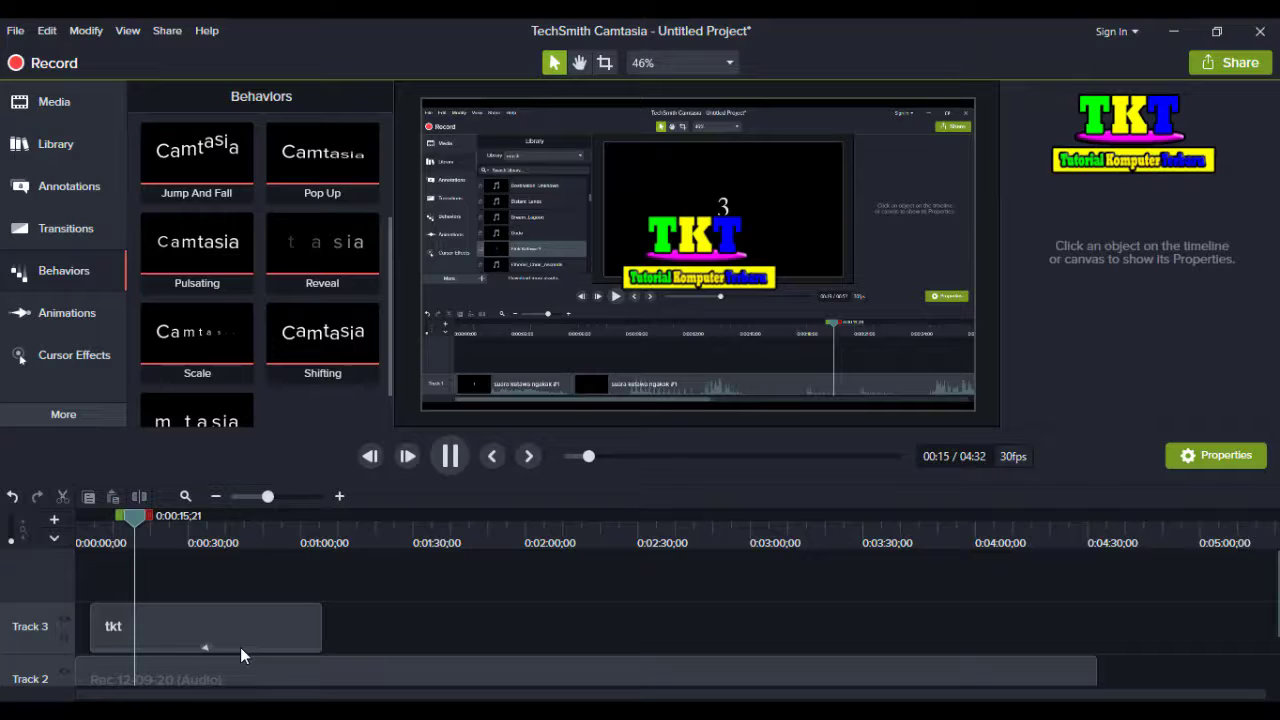
- Add the Scale behavior to the tkt clip on Track 3 and select its effect strip
left_click(188, 647)
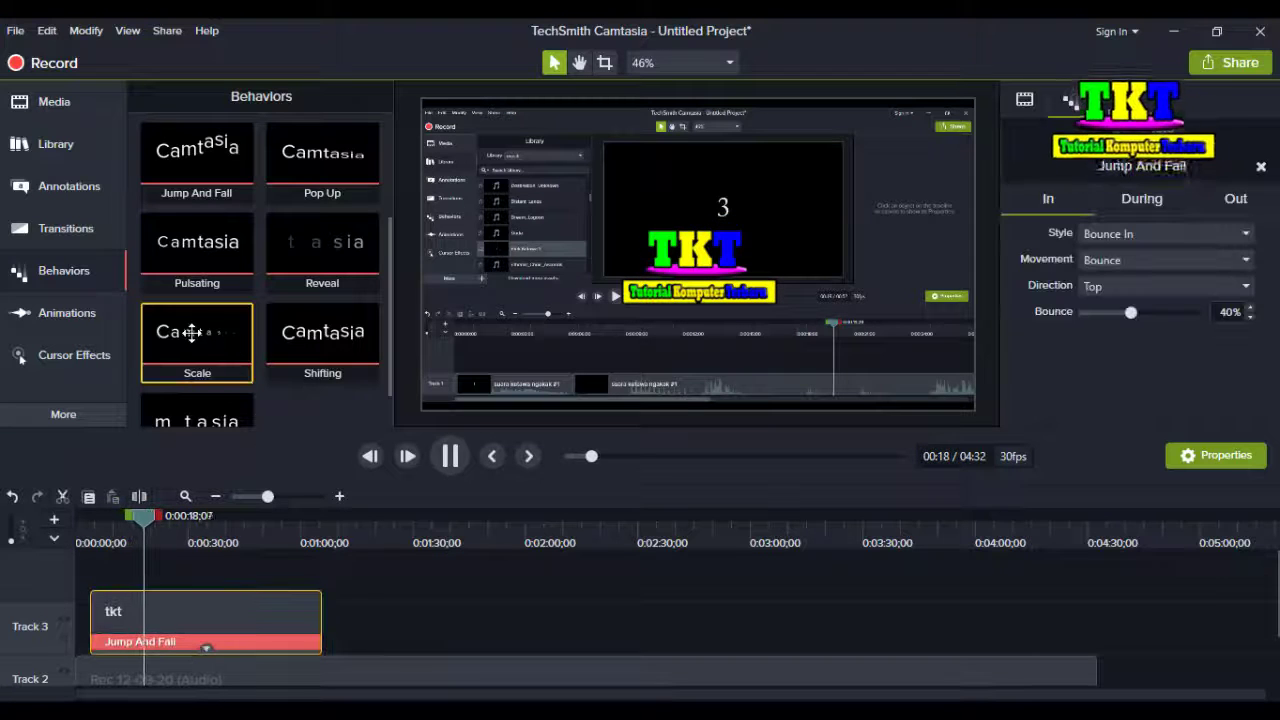
left_click_drag(191, 332, 152, 625)
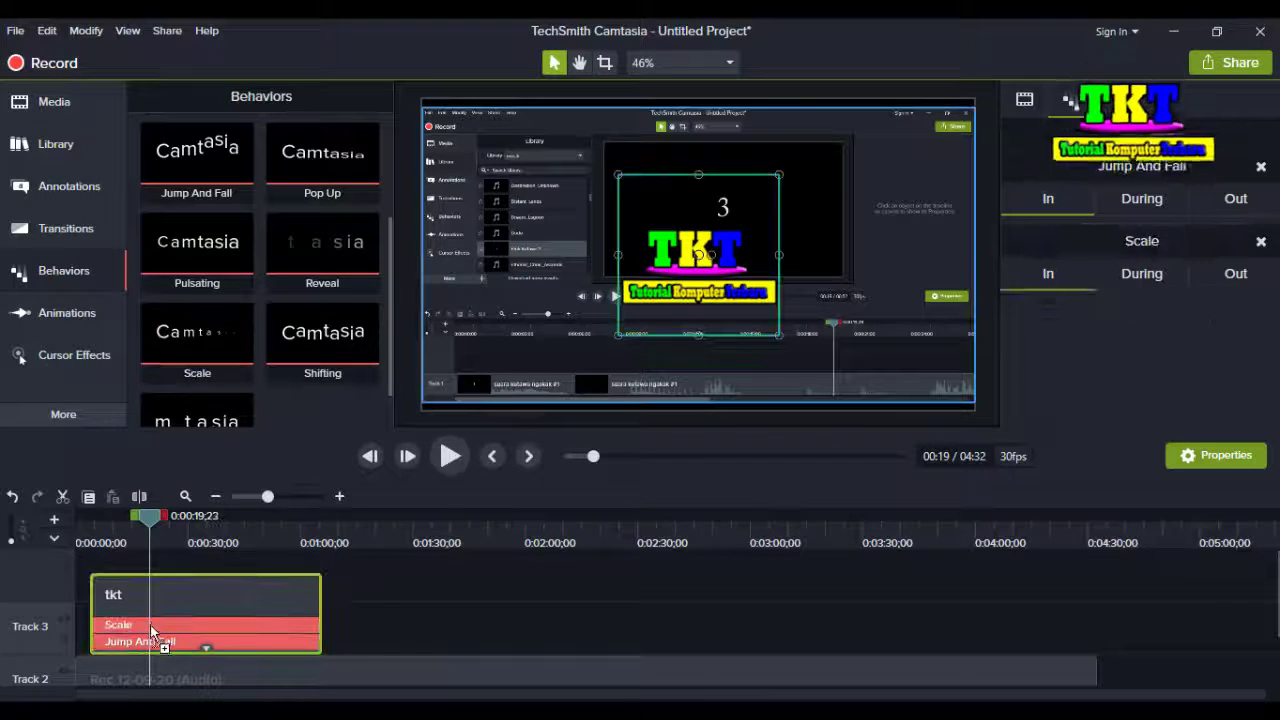
left_click(216, 623)
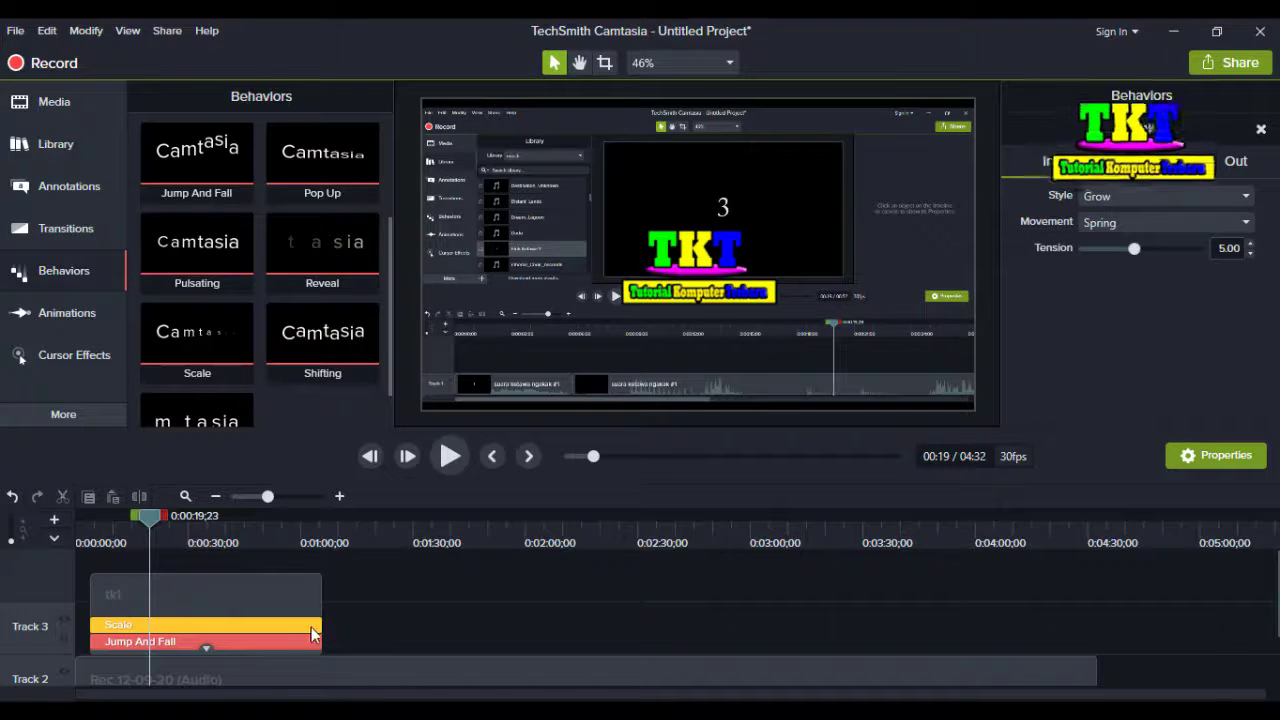
left_click(282, 626)
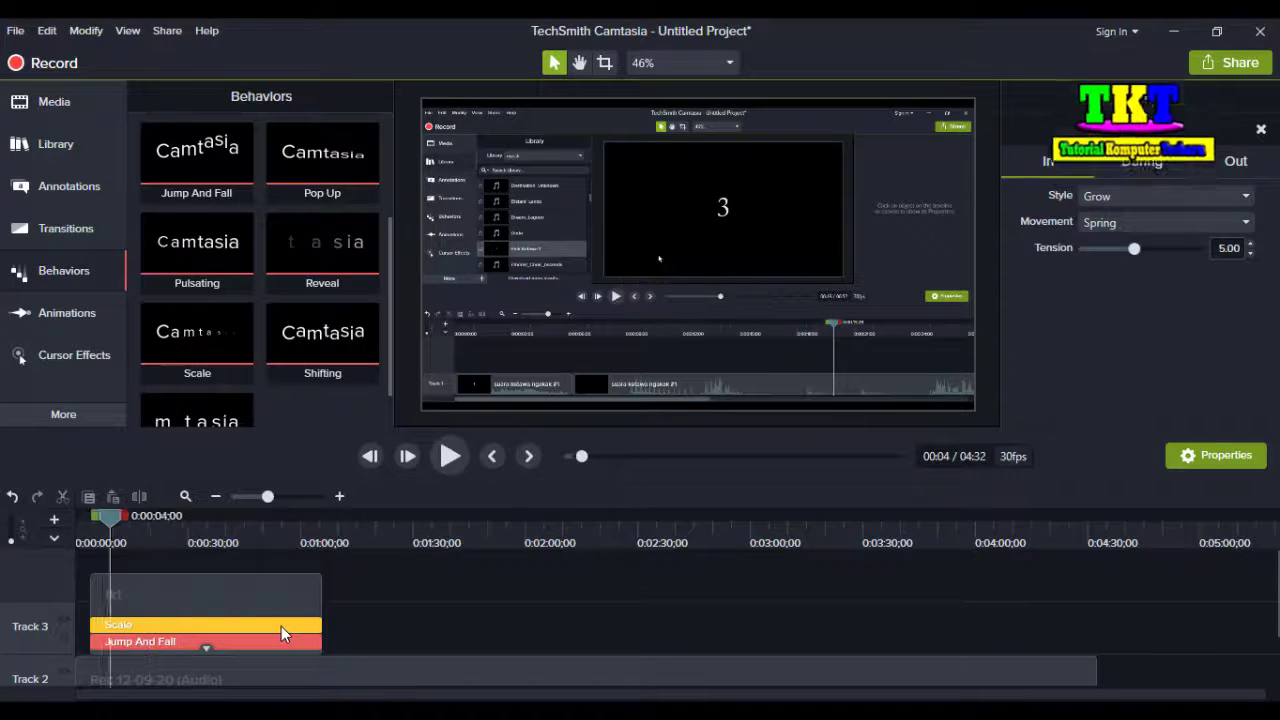
- Set the speed of the Jump And Fall behavior's Out phase to 80% on the tkt clip
left_click(203, 649)
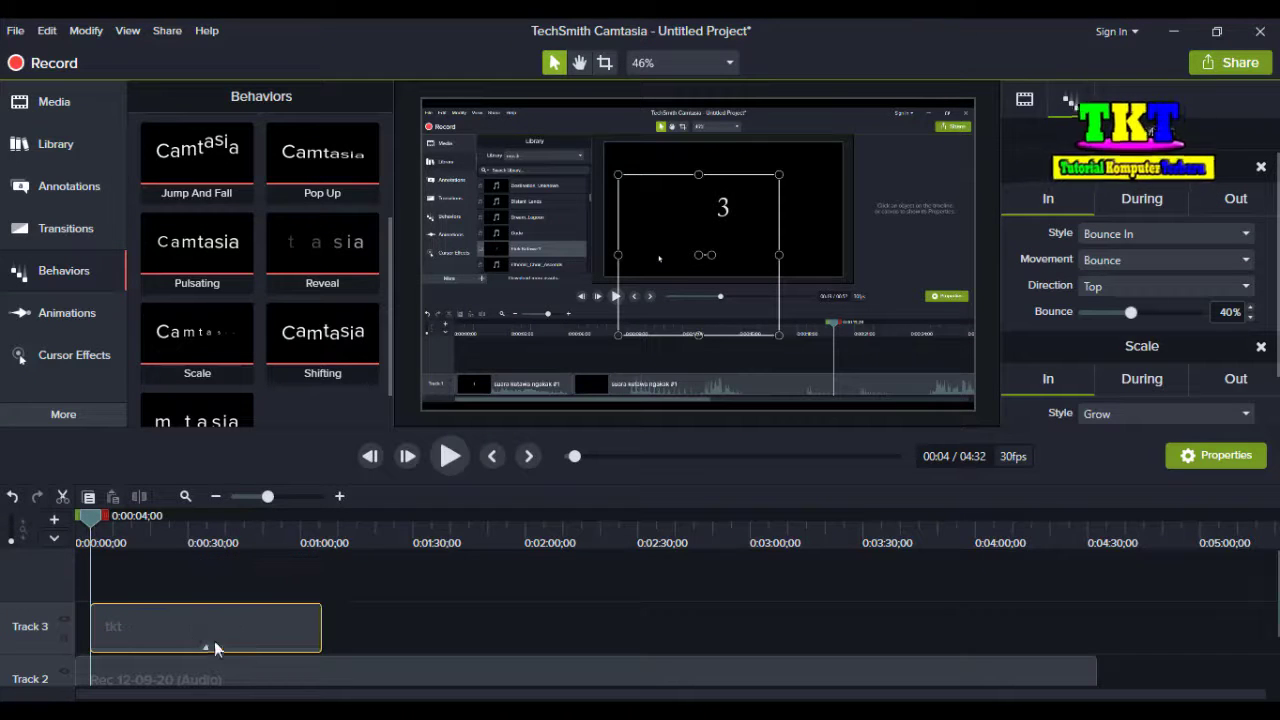
left_click(208, 646)
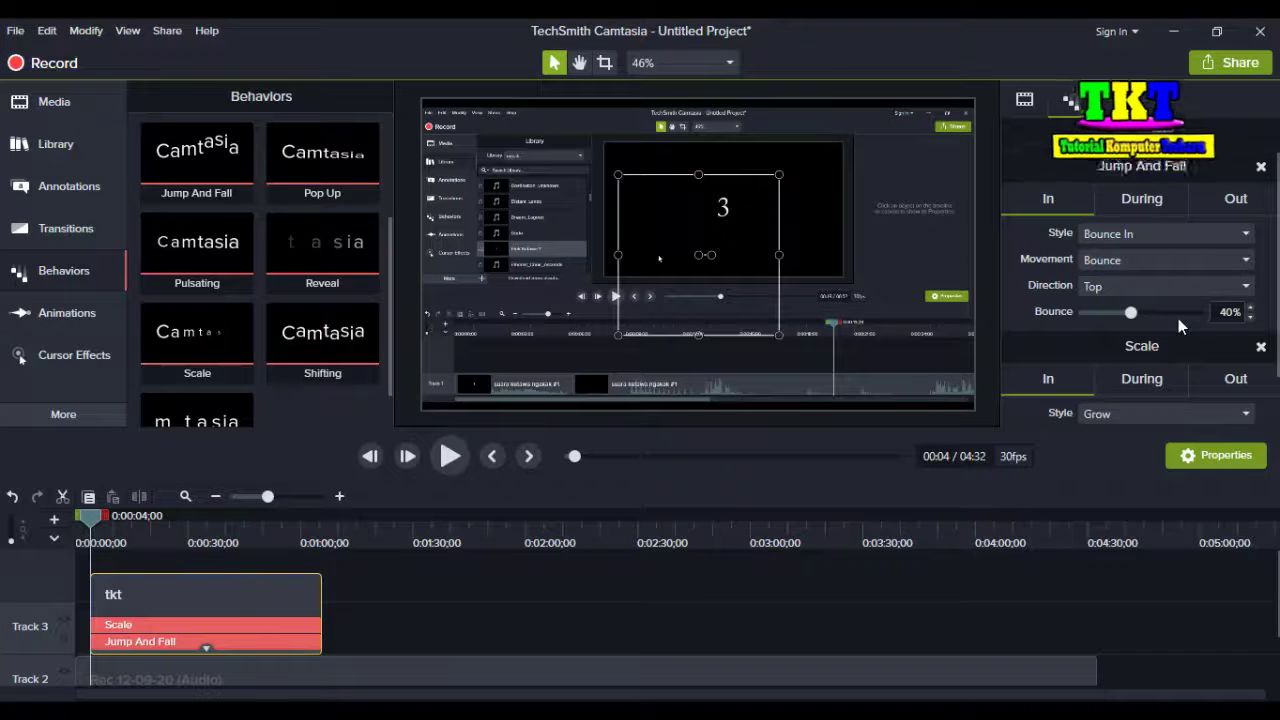
left_click(1139, 200)
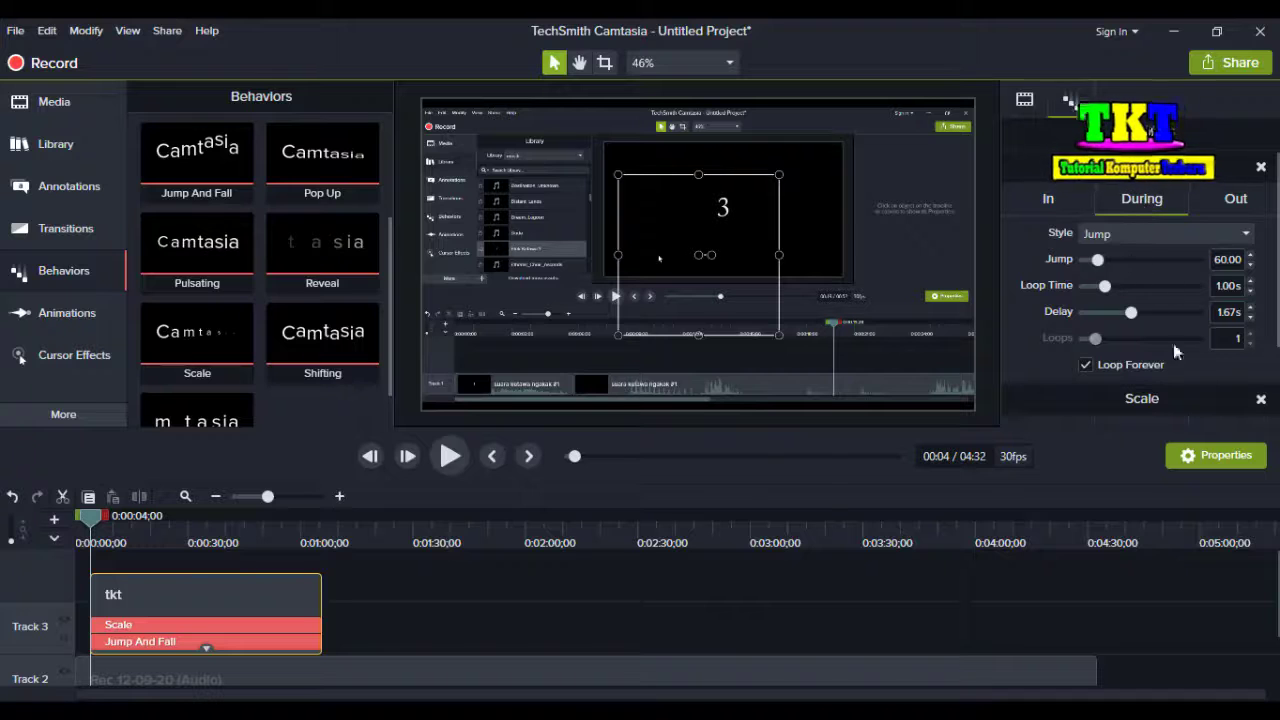
left_click(1042, 191)
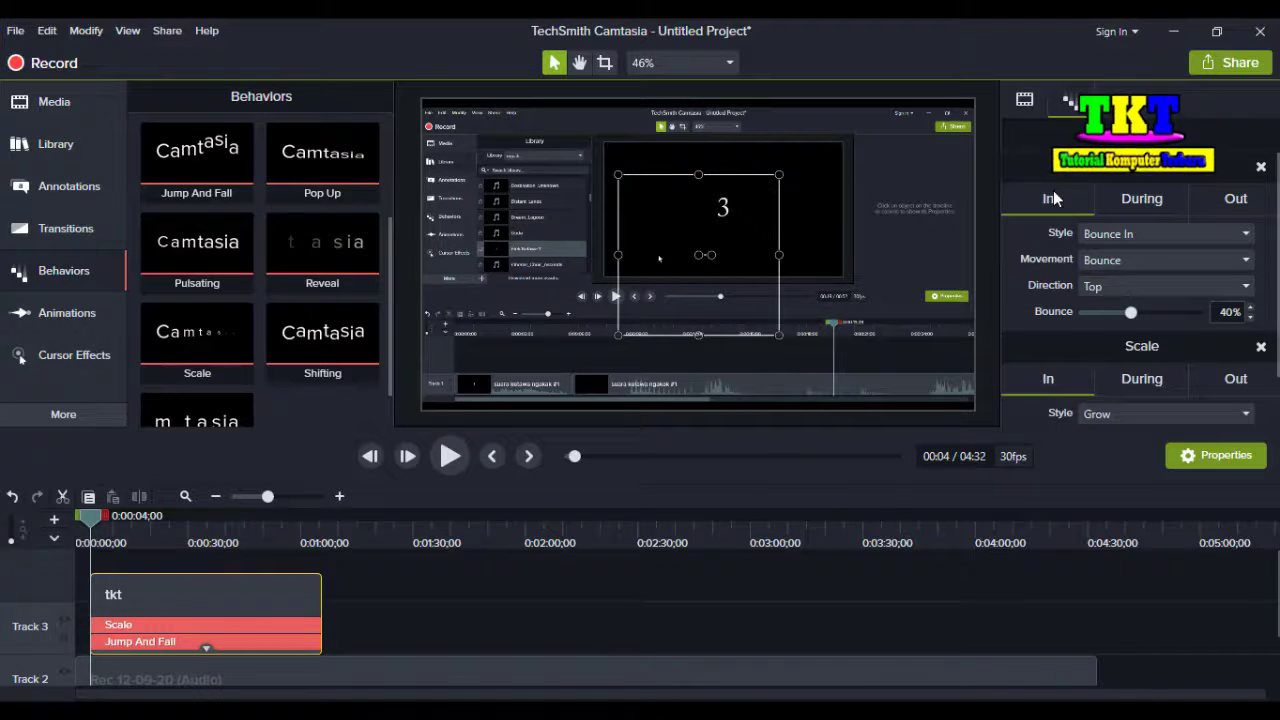
left_click(1212, 201)
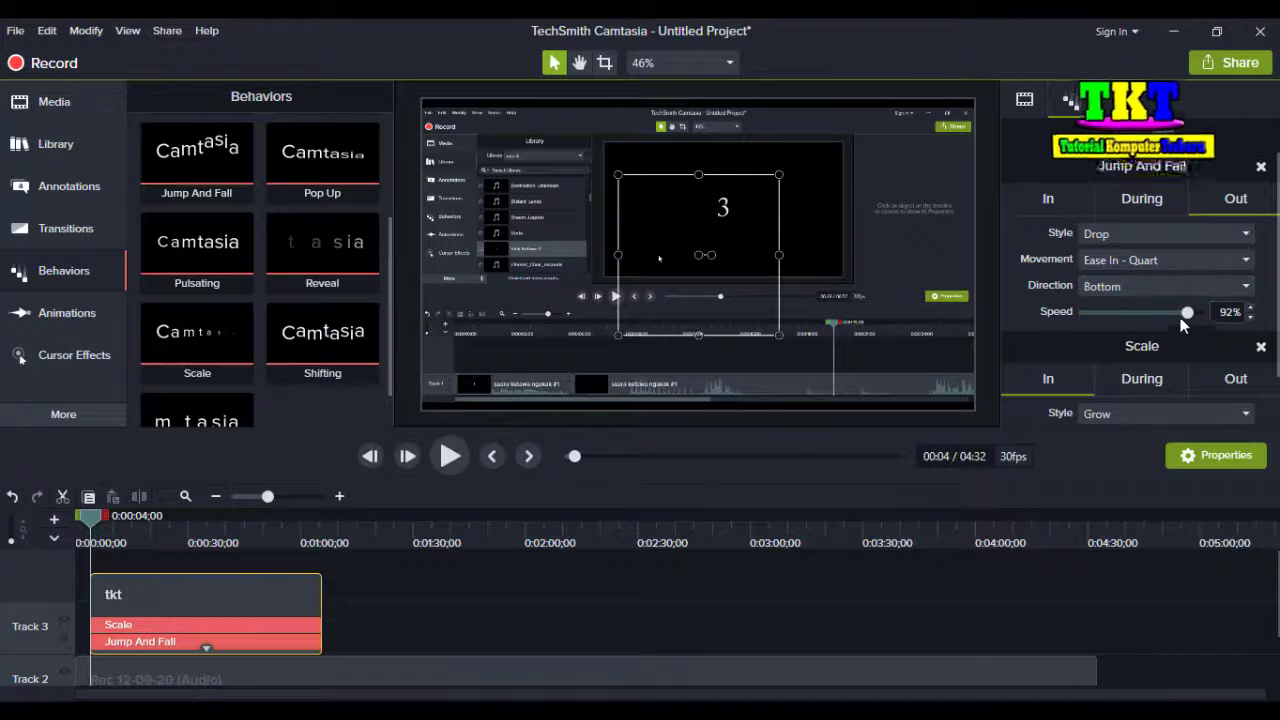
left_click_drag(1186, 313, 1170, 313)
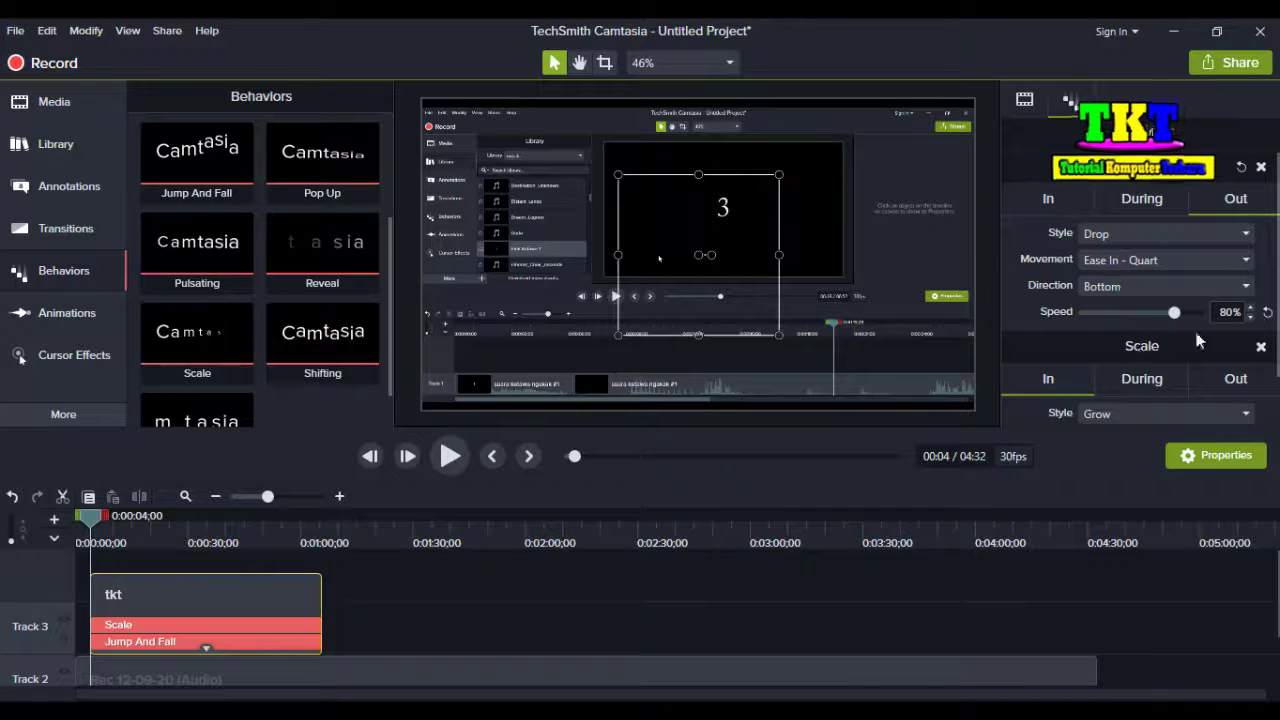
- Examine the During and In settings of the Scale behavior and play the timeline from the start of the tkt clip
left_click(1135, 378)
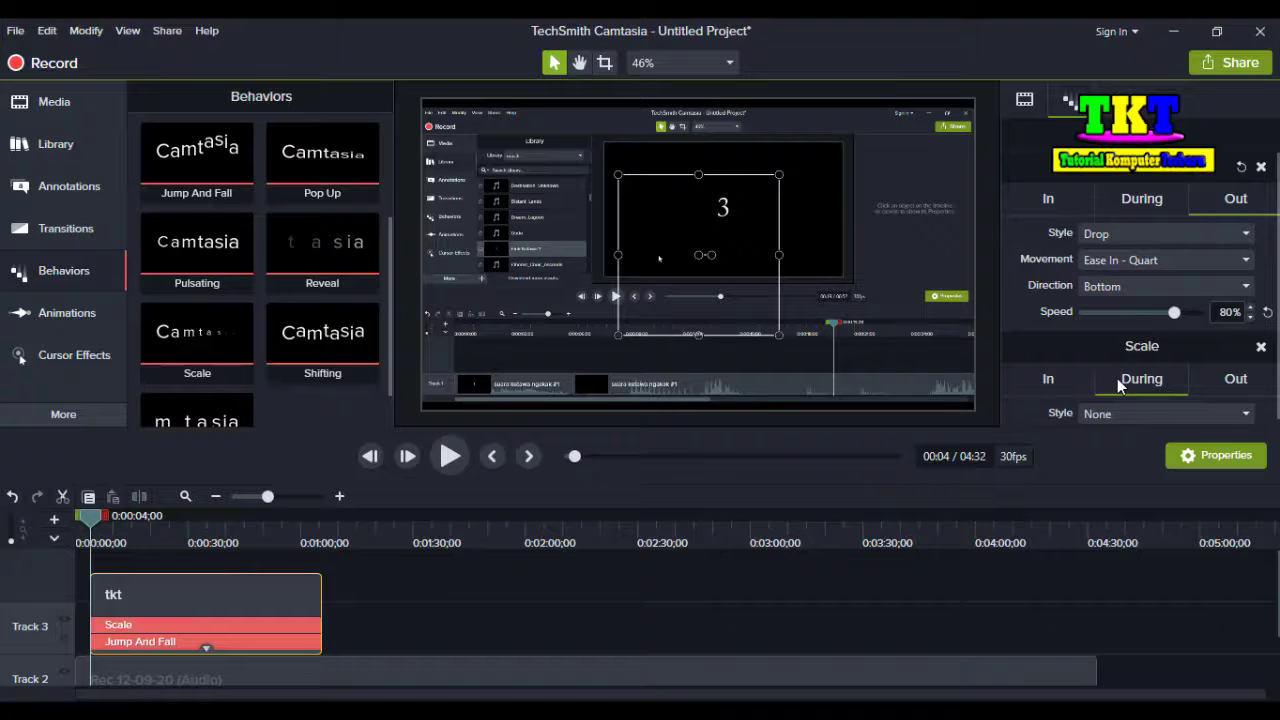
left_click(1048, 379)
scroll(1055, 397, "down", 1)
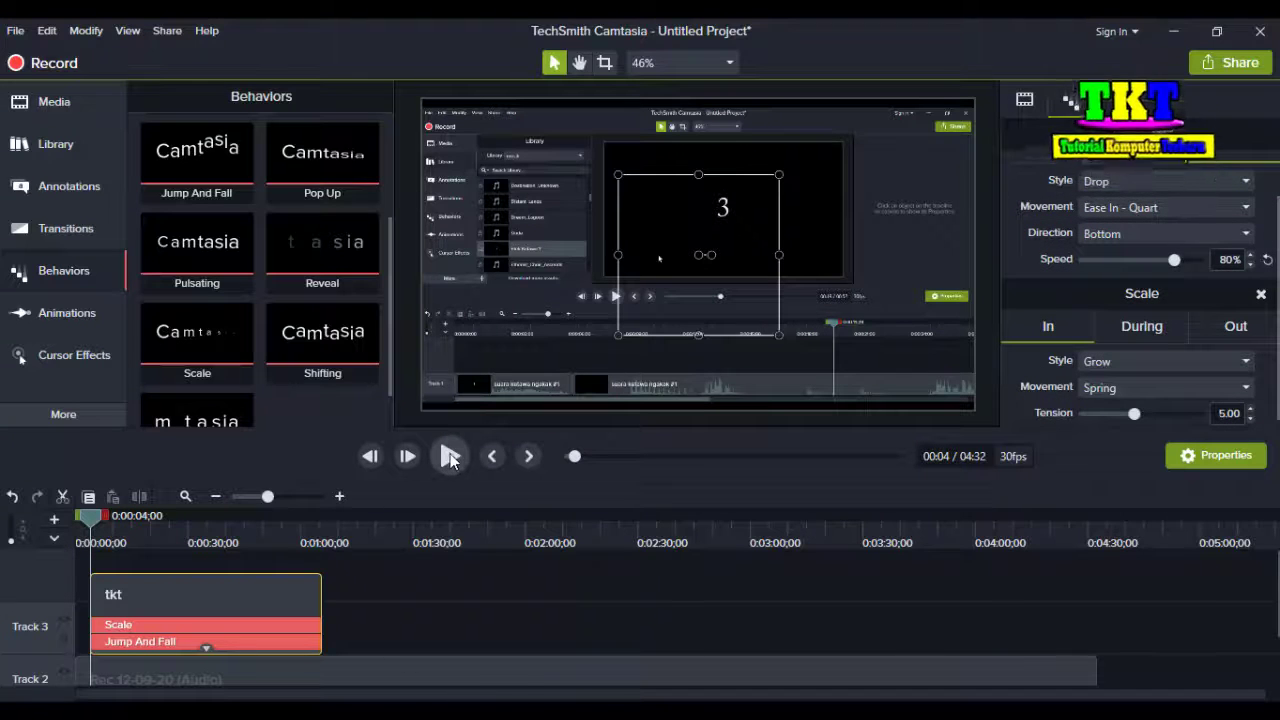
left_click(450, 457)
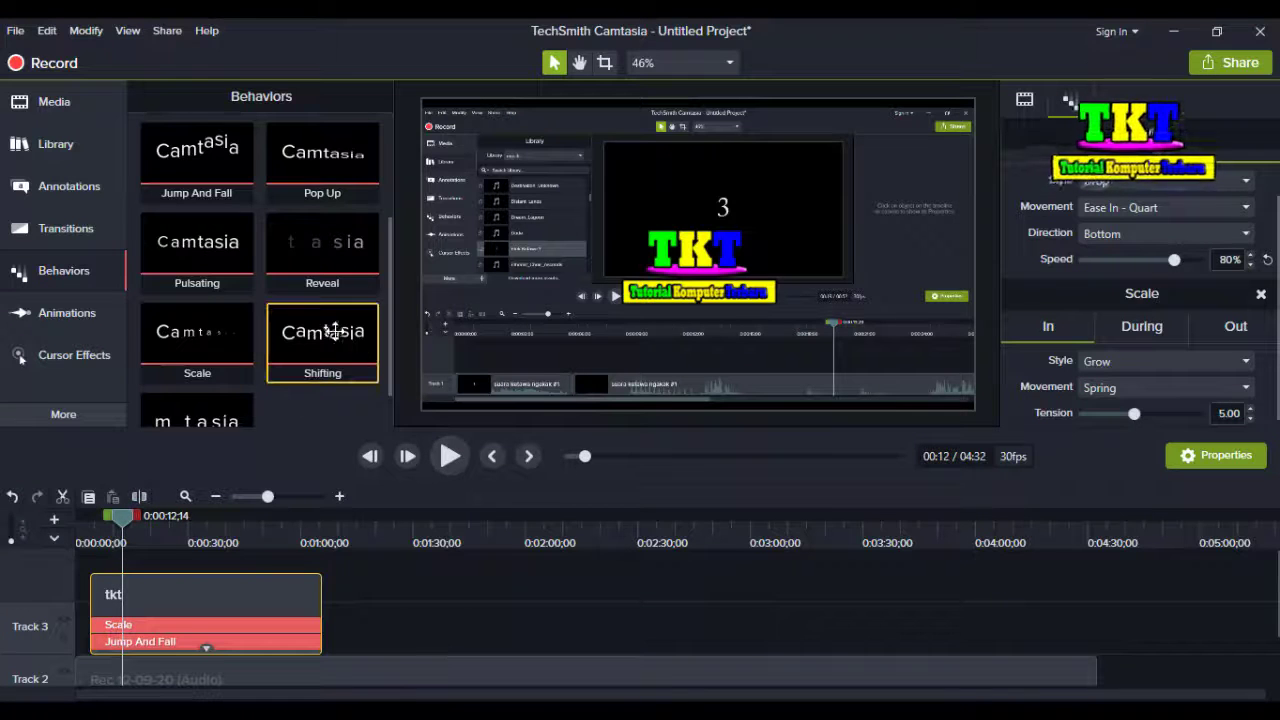
- Add the Pop Up behavior to the tkt clip on Track 3
scroll(321, 335, "up", 1)
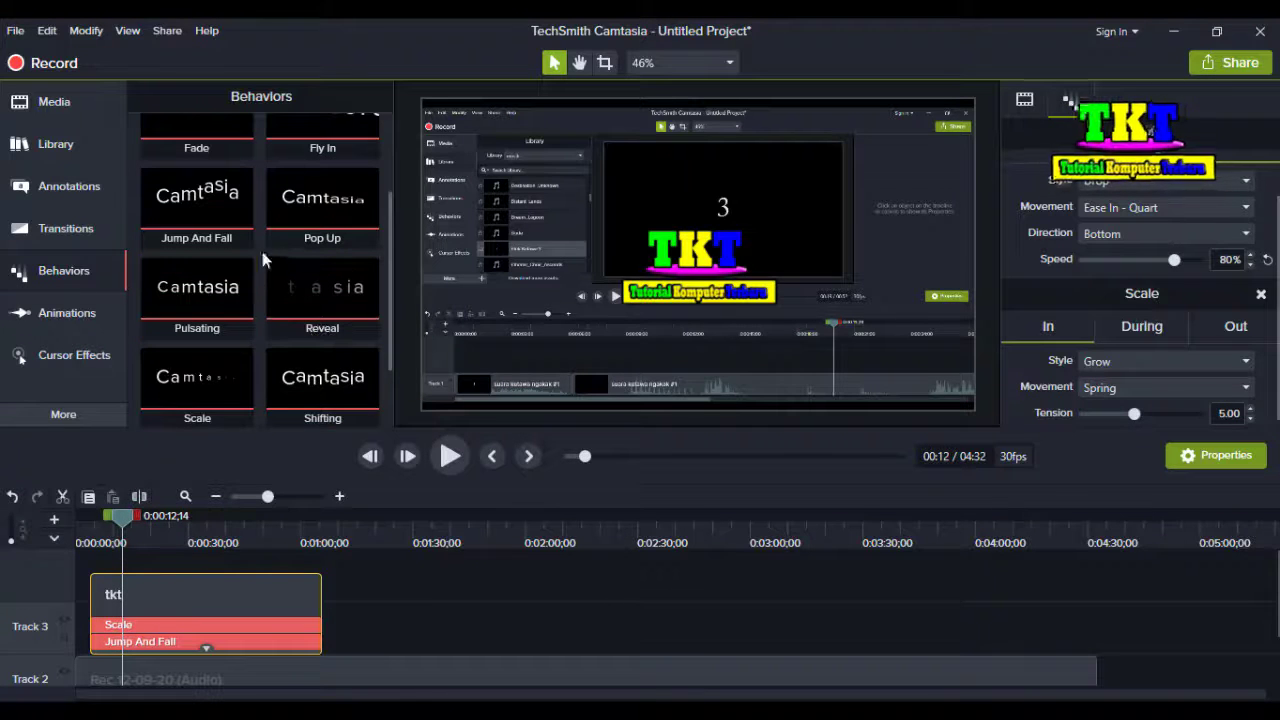
left_click_drag(319, 208, 214, 614)
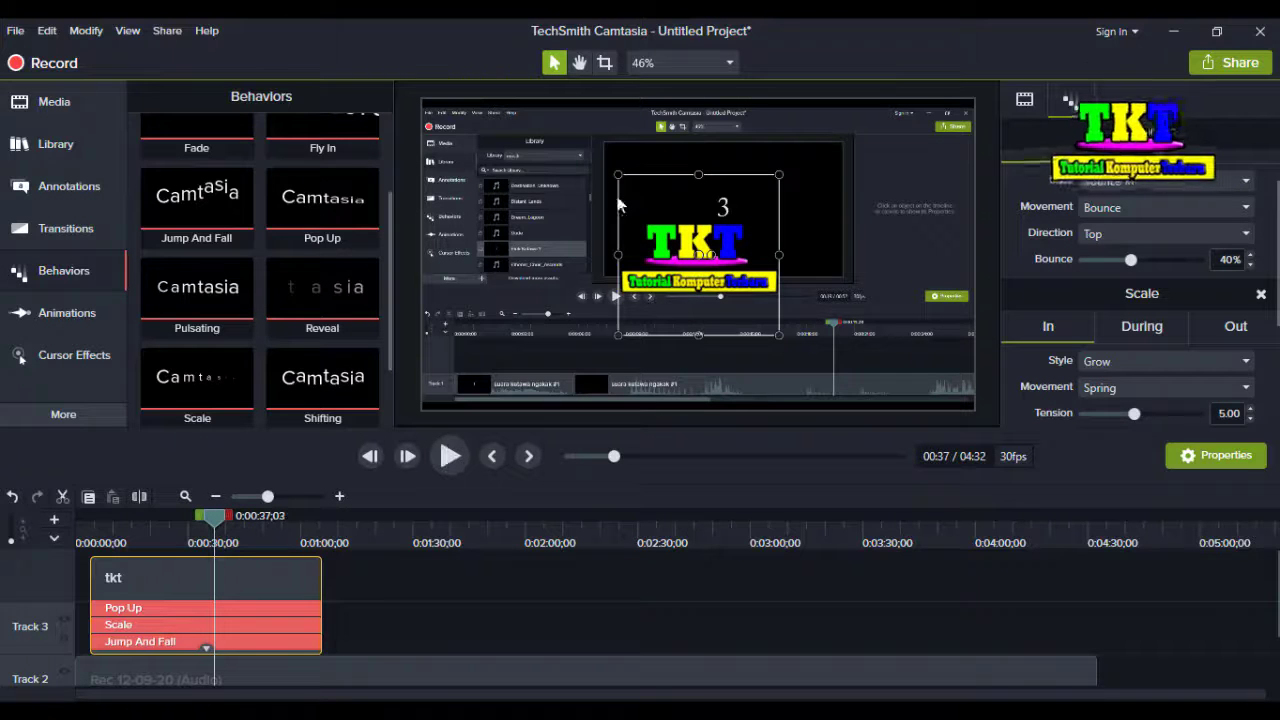
- Shrink the tkt watermark to about half its size on the canvas and move it to the recording's upper-right corner
left_click_drag(618, 175, 659, 258)
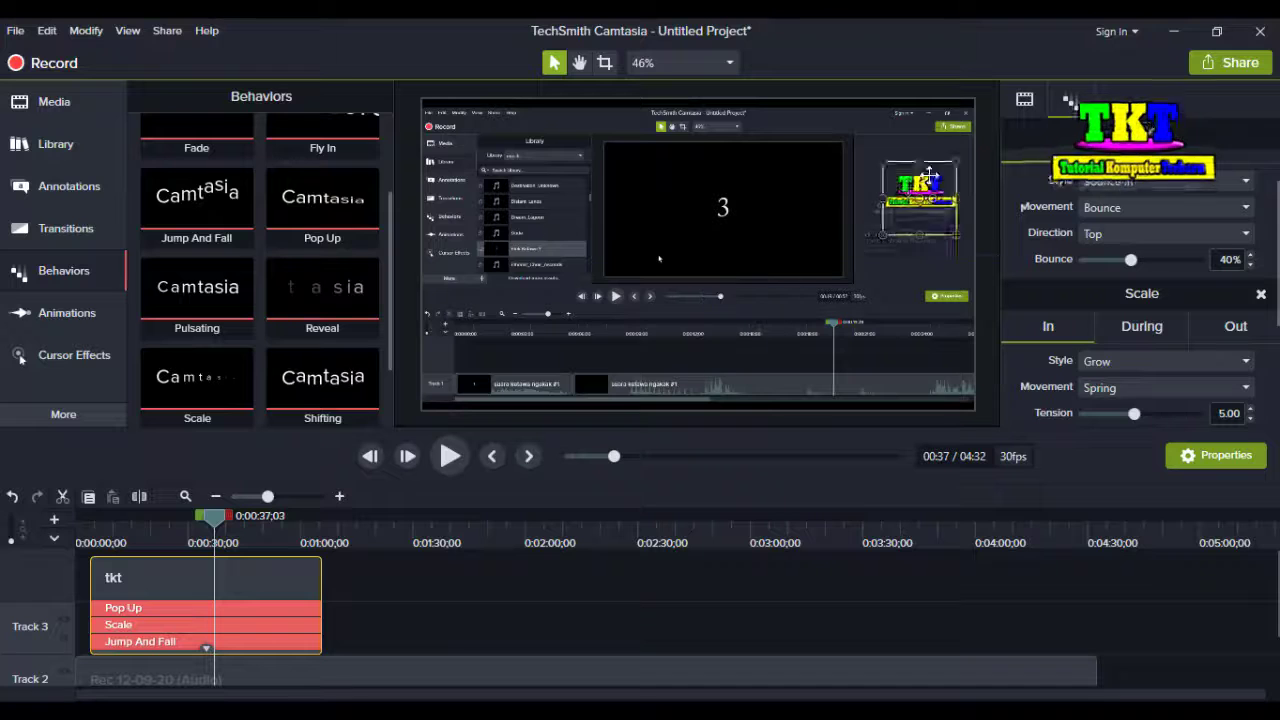
left_click_drag(929, 175, 905, 147)
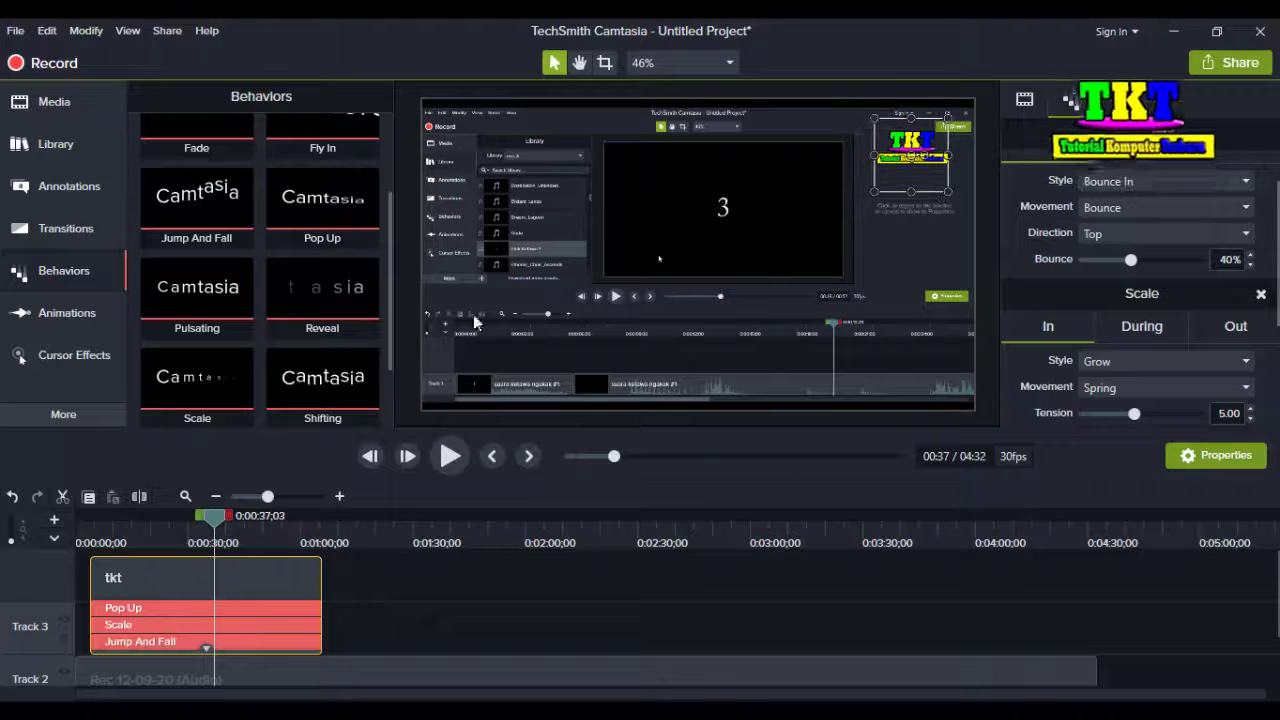